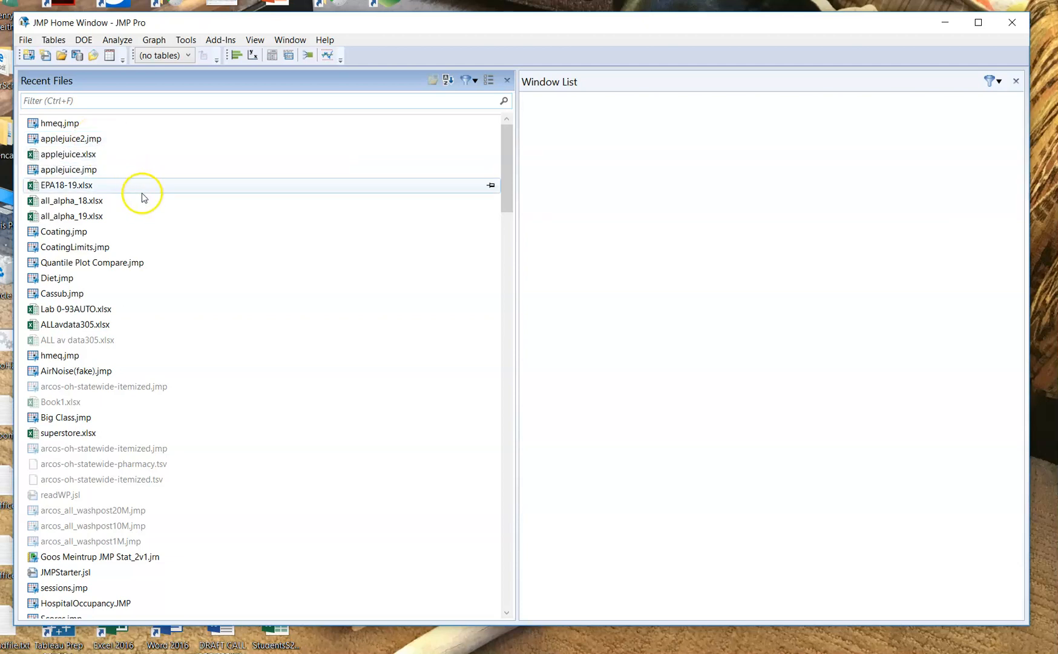
# - Open the applejuice2.jmp data table from the recent files and go over its Day and Measurement columns
pyautogui.doubleClick(81, 140)
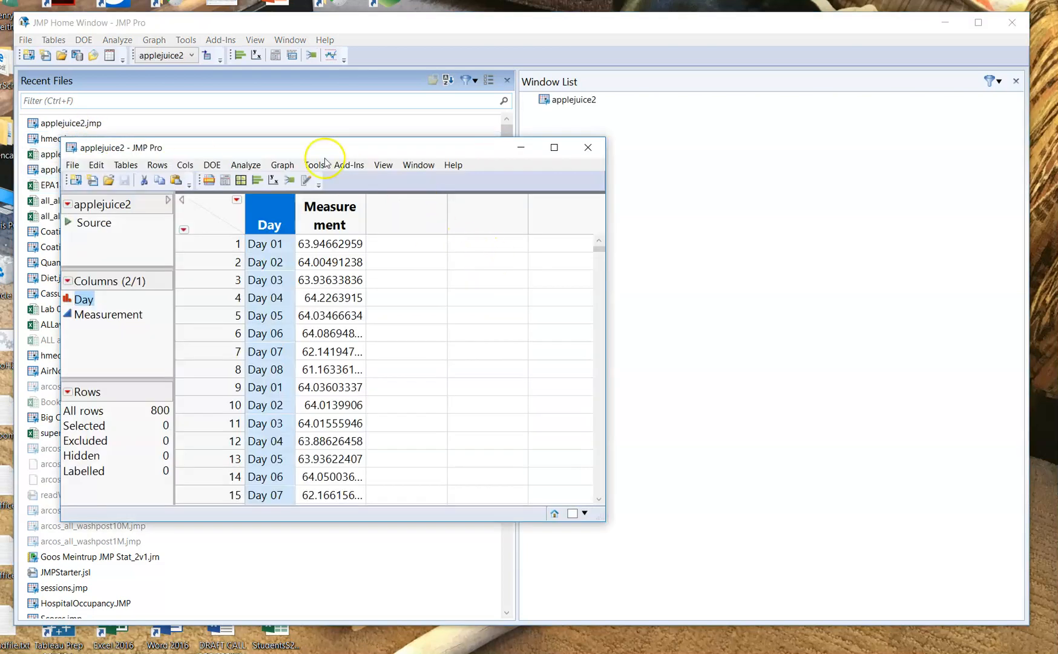
pyautogui.click(277, 212)
pyautogui.click(343, 206)
# - Create a Distribution report with the Measurement column as the Y variable
pyautogui.click(243, 166)
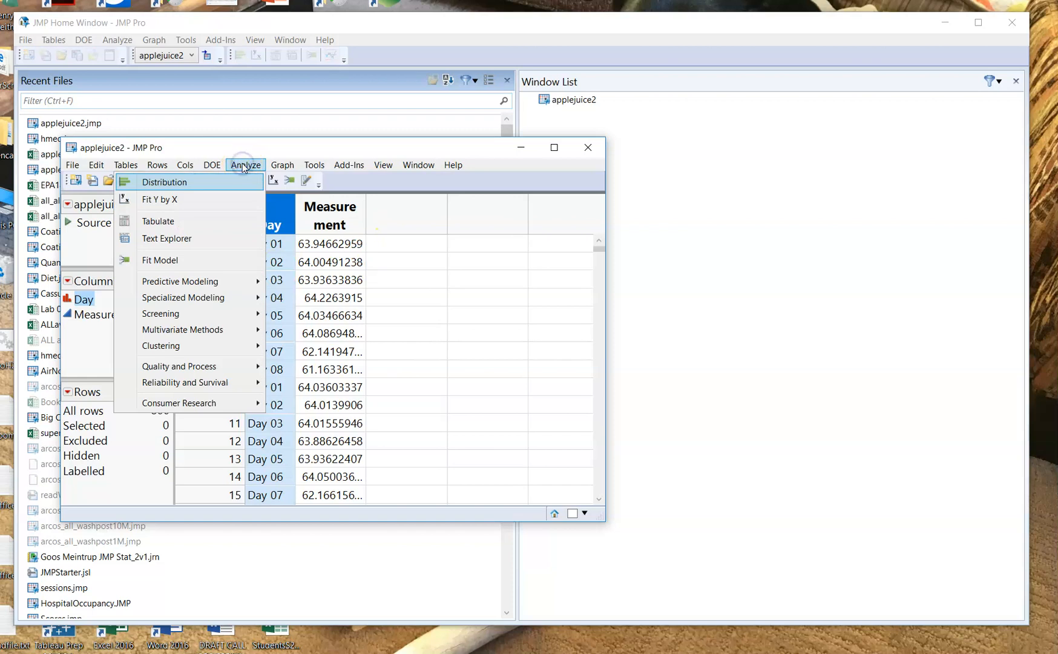
pyautogui.click(197, 181)
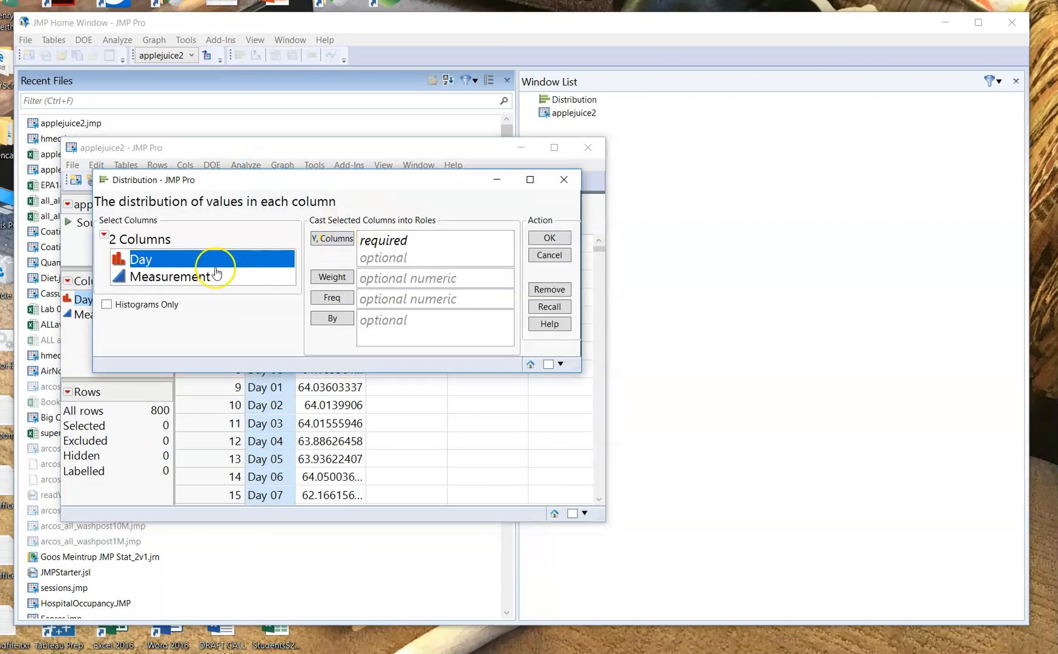
pyautogui.click(159, 277)
pyautogui.click(330, 237)
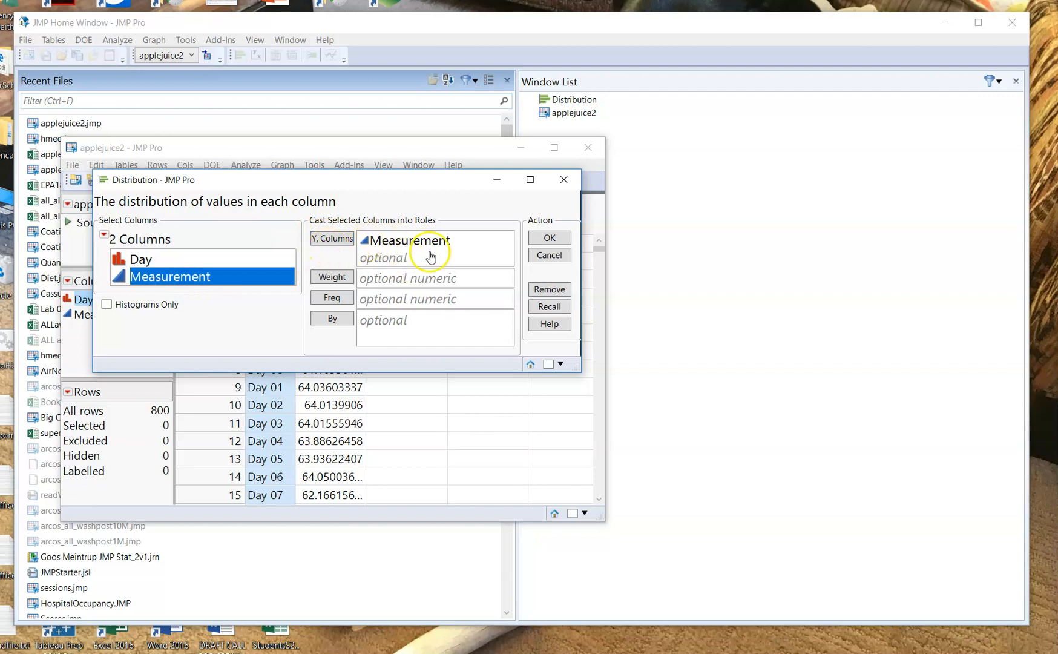
pyautogui.click(549, 238)
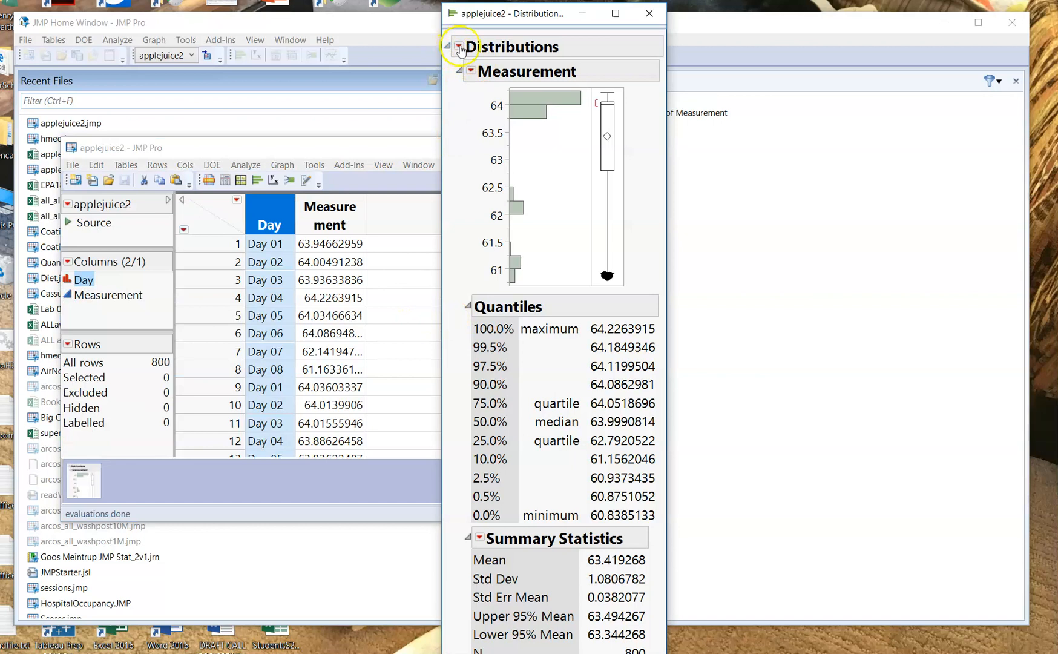
# - Stack the distribution report horizontally, and move and widen its window to make room for more results
pyautogui.click(455, 47)
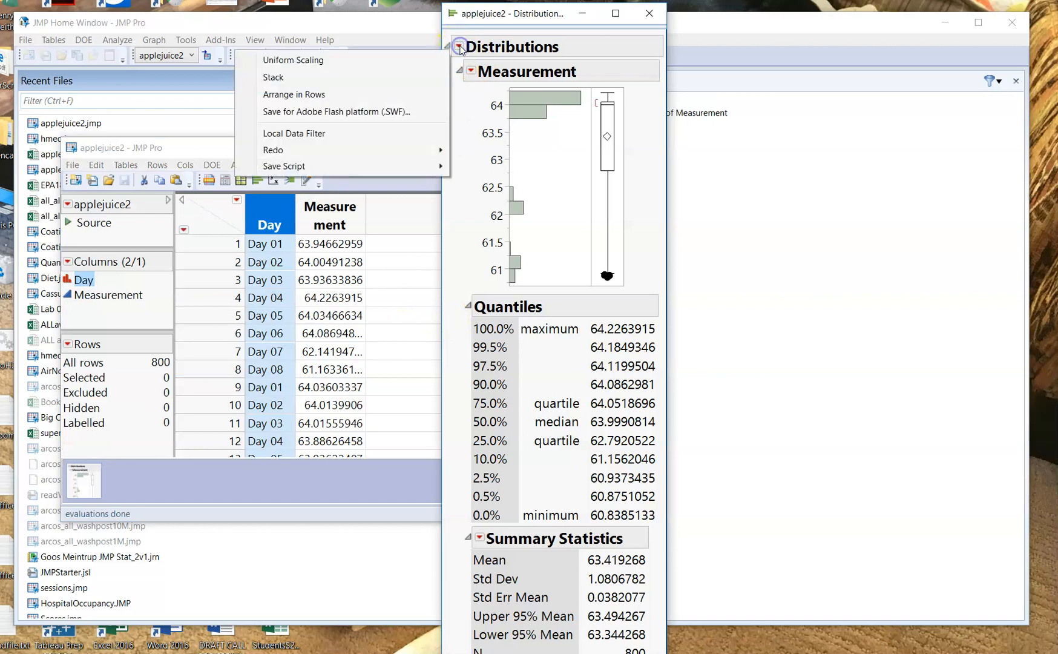
pyautogui.click(392, 76)
pyautogui.moveTo(650, 12); pyautogui.dragTo(204, 29)
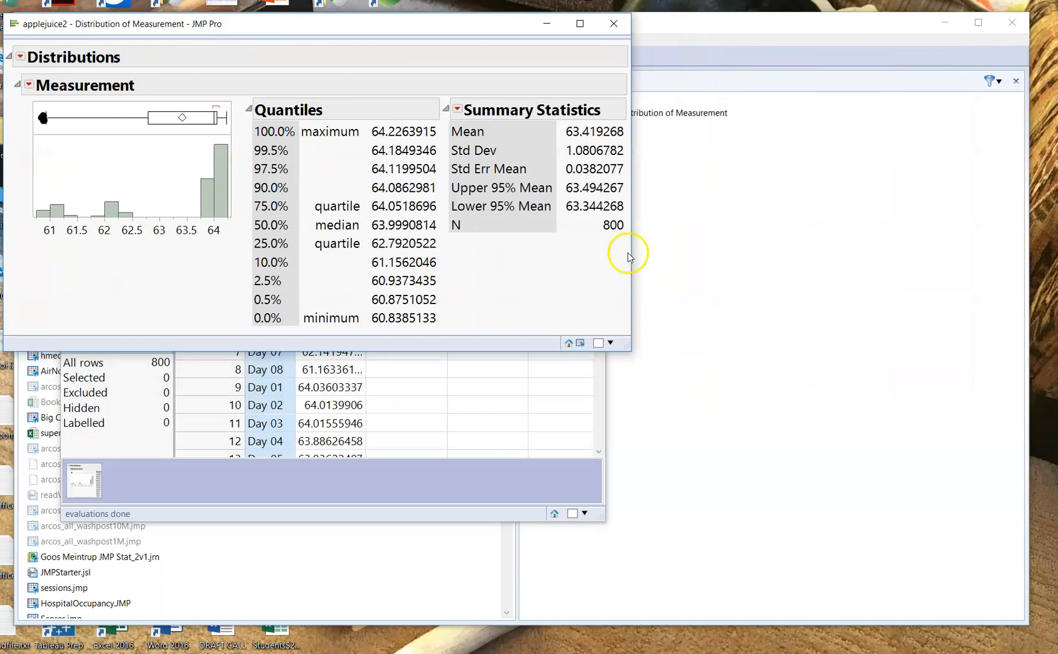
pyautogui.moveTo(631, 253); pyautogui.dragTo(999, 240)
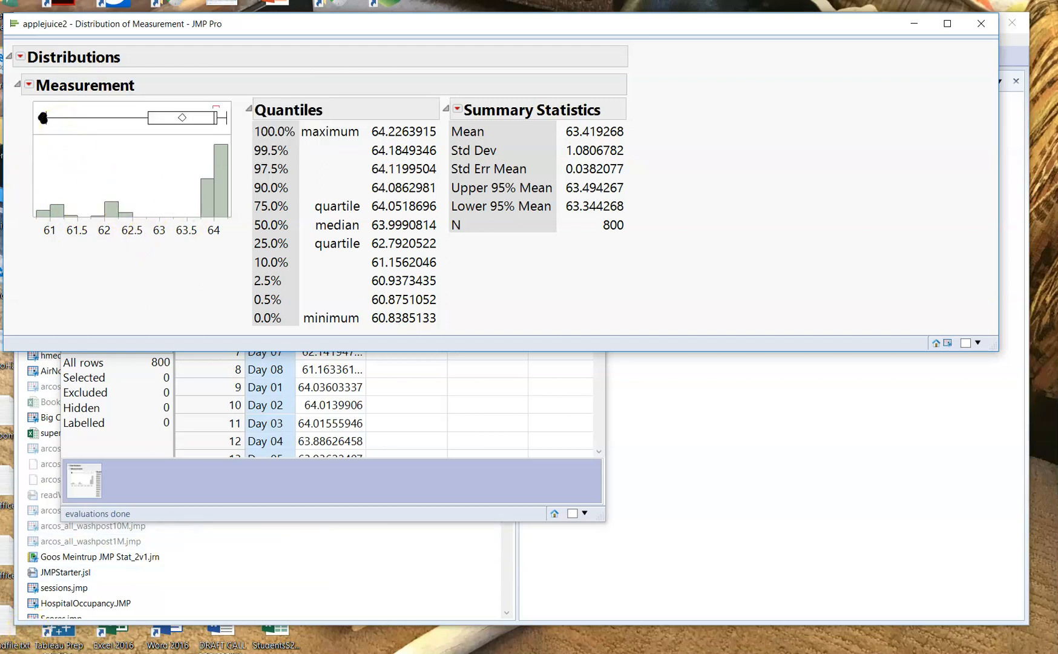
# - Switch to Notepad and enlarge its window upward to read the two-tailed hypotheses
pyautogui.hotkey('alt', 'Tab')
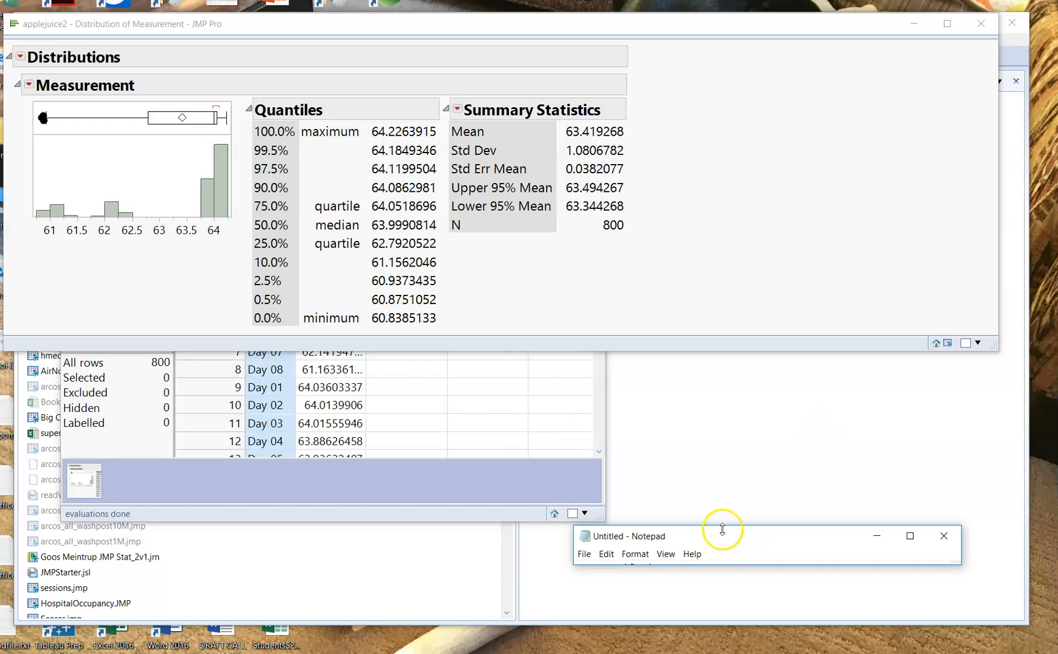
pyautogui.moveTo(722, 527); pyautogui.dragTo(723, 465)
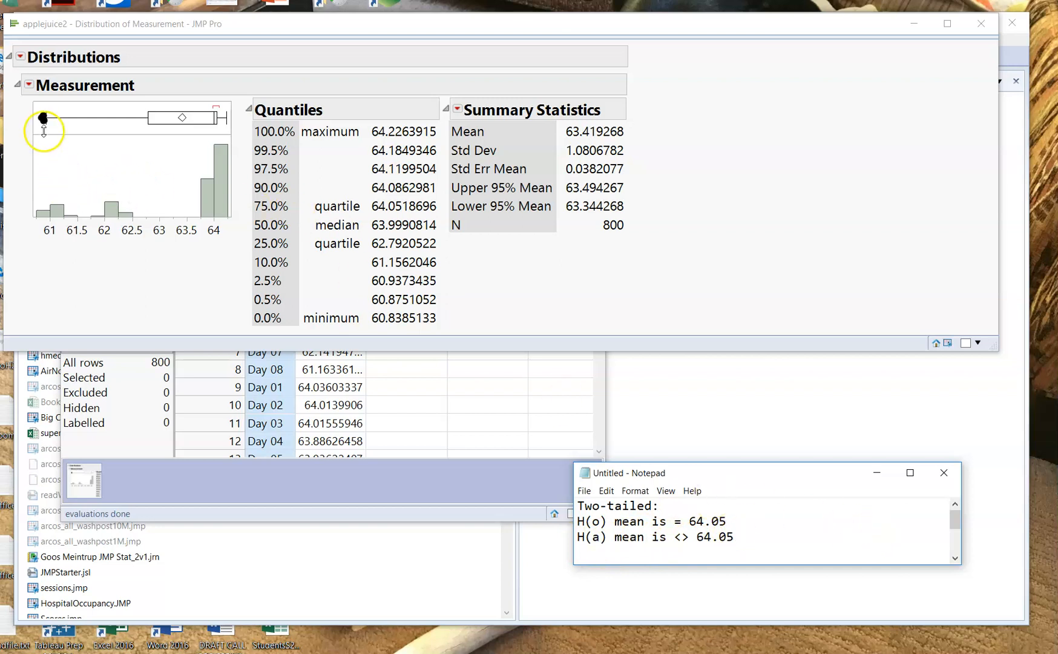
# - Run a Test Mean on Measurement with a hypothesized mean of 64.05 and make the report window taller to fit it
pyautogui.click(29, 85)
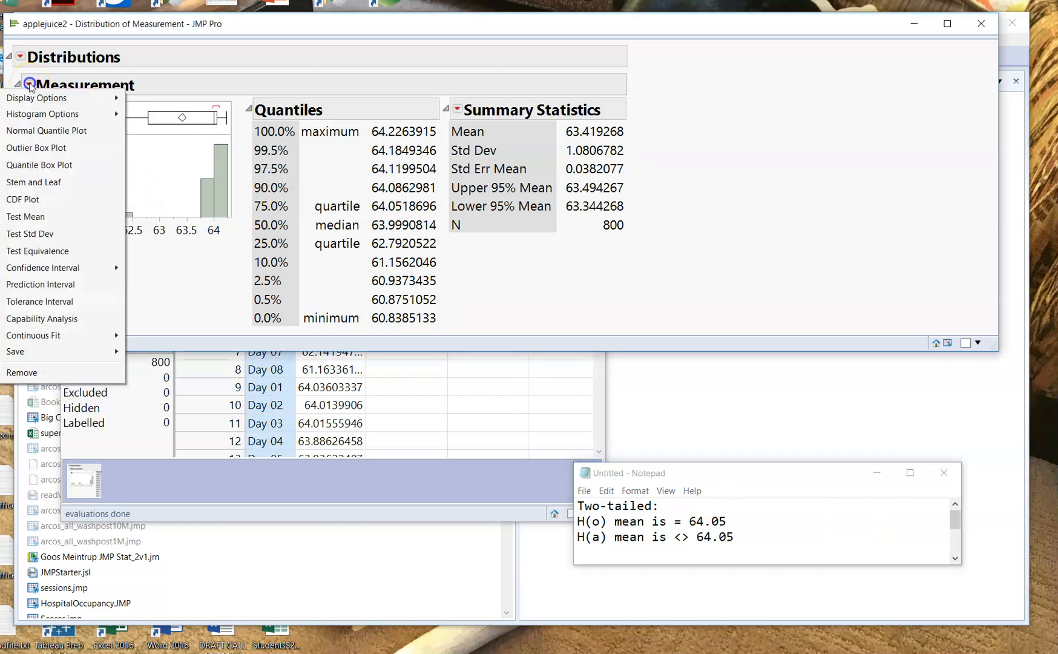
pyautogui.click(57, 218)
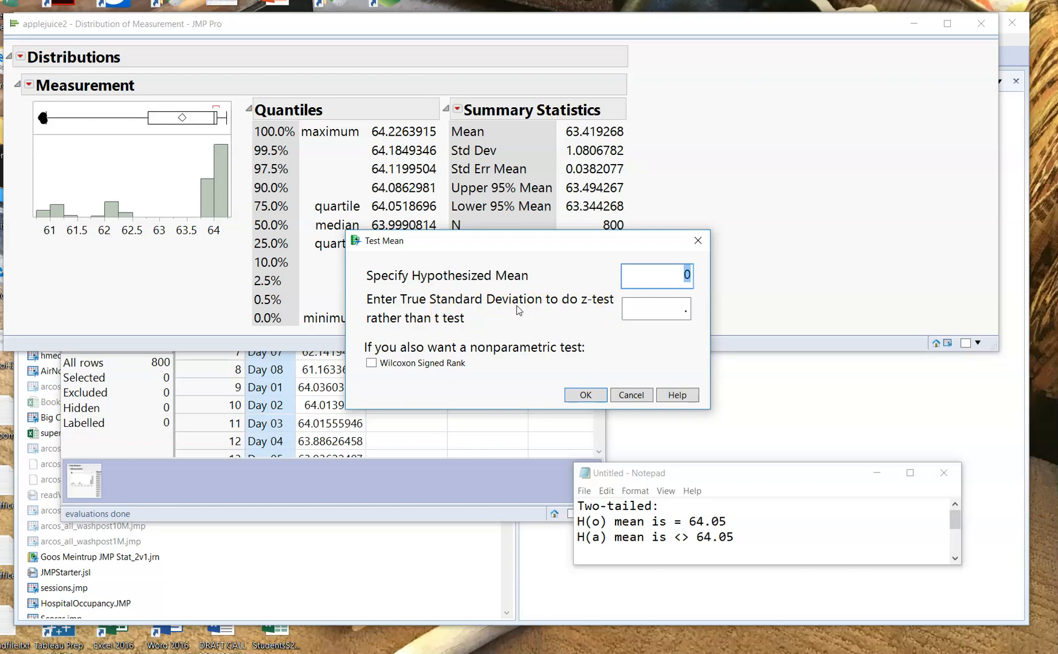
pyautogui.click(688, 274)
pyautogui.press('BackSpace')
pyautogui.write('64.05')
pyautogui.click(585, 395)
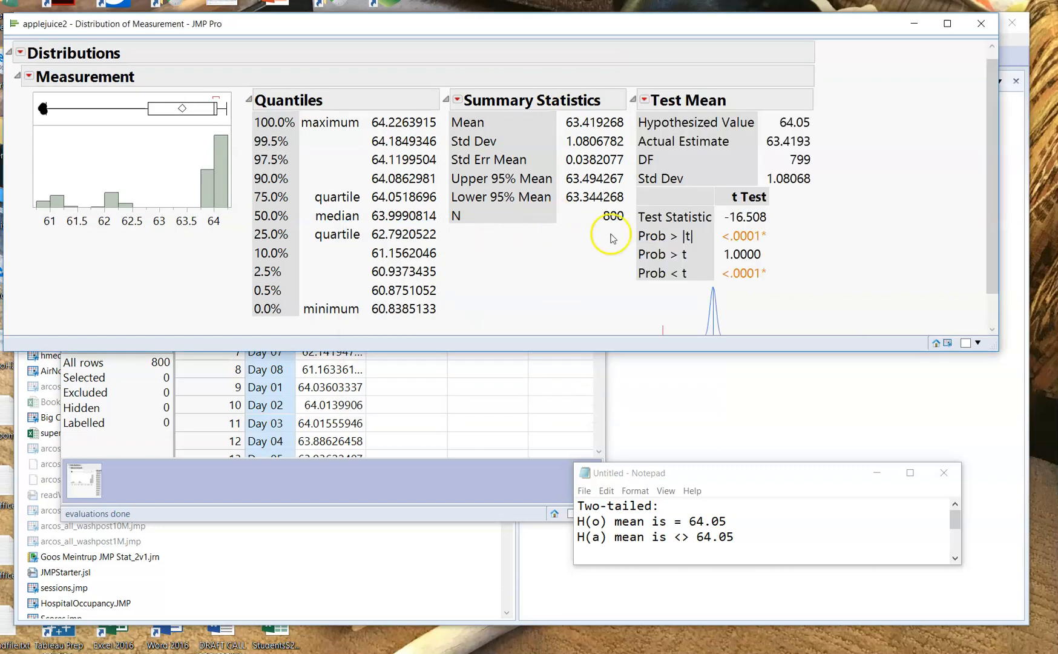
pyautogui.moveTo(793, 354); pyautogui.dragTo(811, 404)
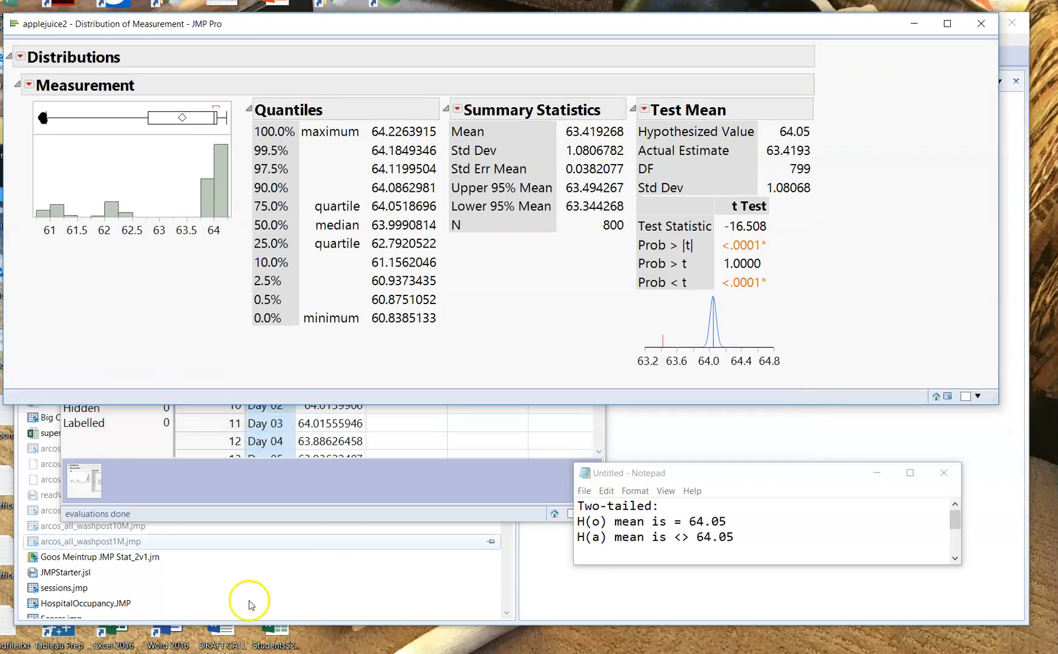
# - Examine the t Test results for the two-tailed hypothesis, focusing on the test statistic and the Prob > |t| value
pyautogui.moveTo(814, 211)
pyautogui.mouseDown()
pyautogui.moveTo(759, 189)
pyautogui.moveTo(658, 193)
pyautogui.moveTo(628, 250)
pyautogui.moveTo(659, 308)
pyautogui.moveTo(795, 281)
pyautogui.moveTo(816, 213)
pyautogui.mouseUp()
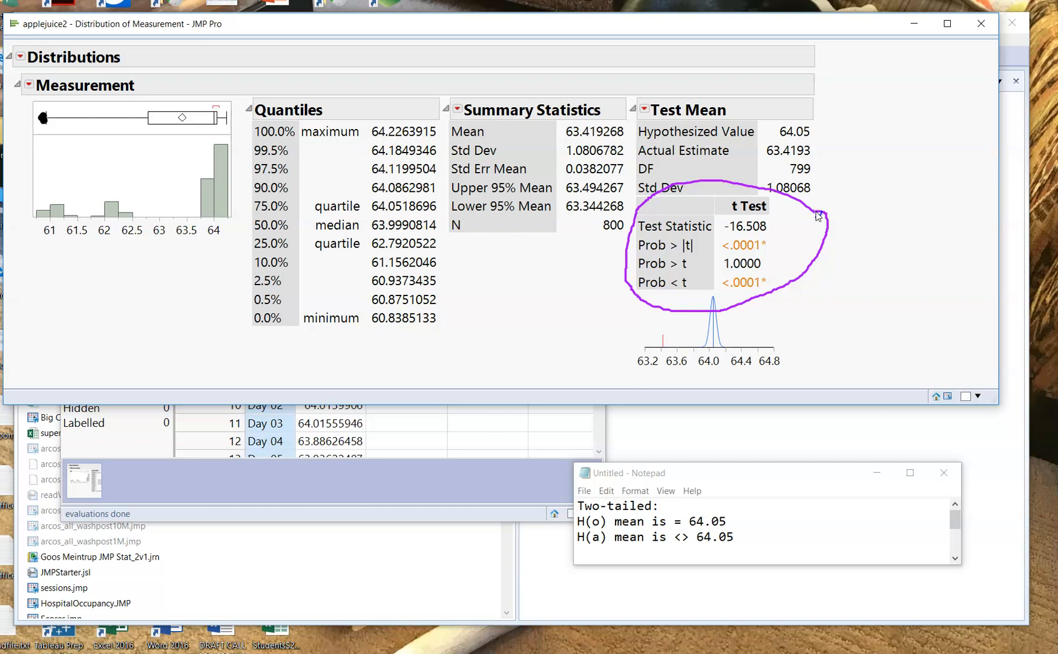
pyautogui.press('Escape')
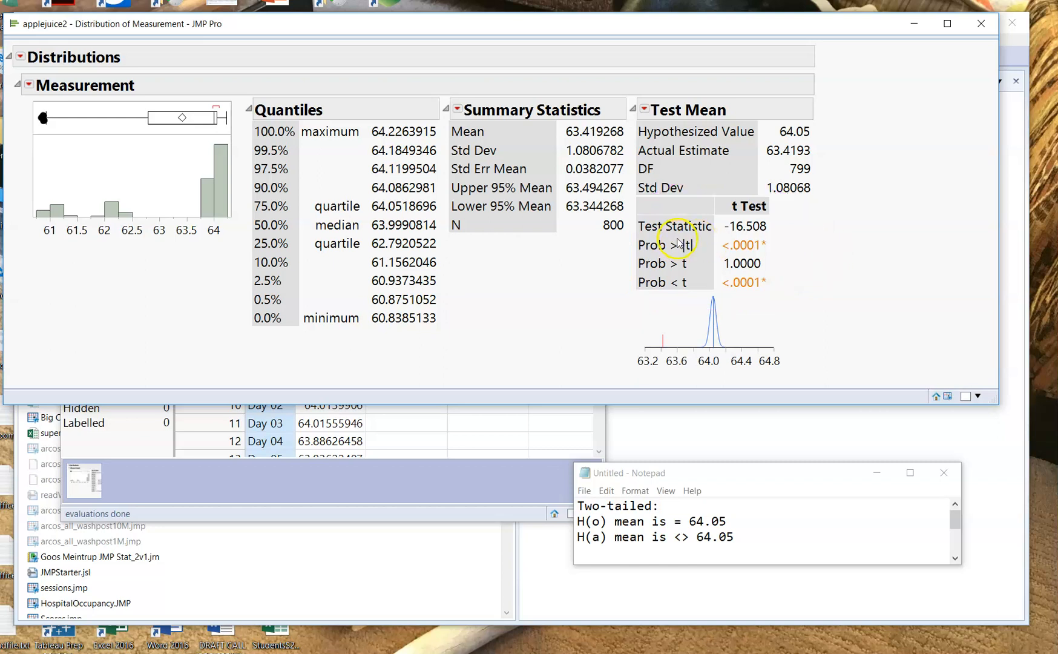
pyautogui.moveTo(678, 240)
pyautogui.mouseDown()
pyautogui.moveTo(620, 250)
pyautogui.moveTo(712, 255)
pyautogui.moveTo(681, 230)
pyautogui.moveTo(666, 233)
pyautogui.mouseUp()
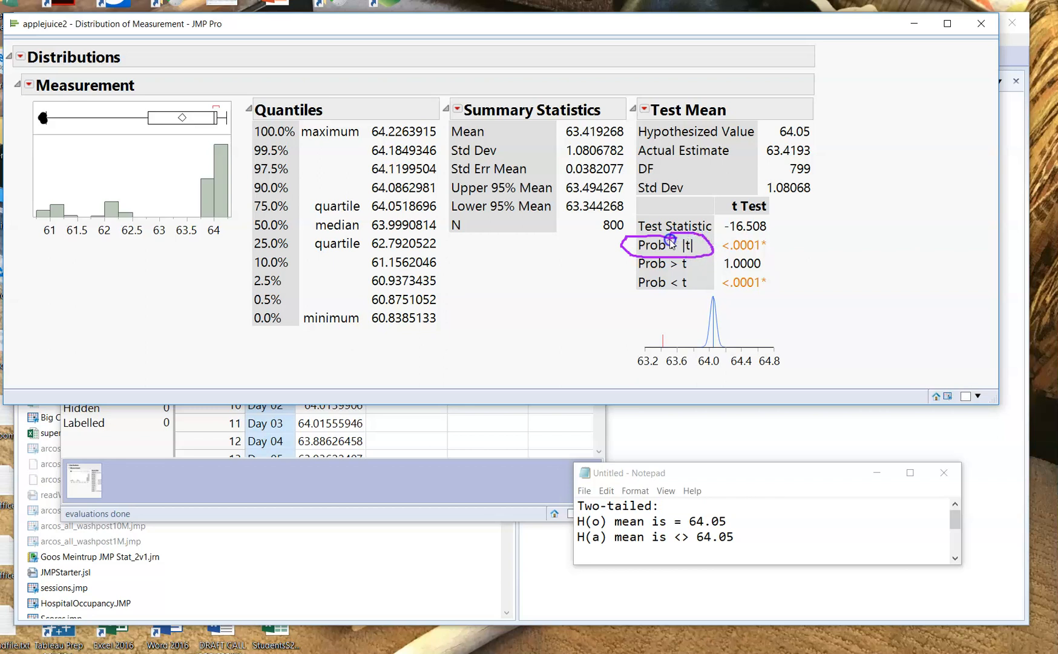
pyautogui.press('Escape')
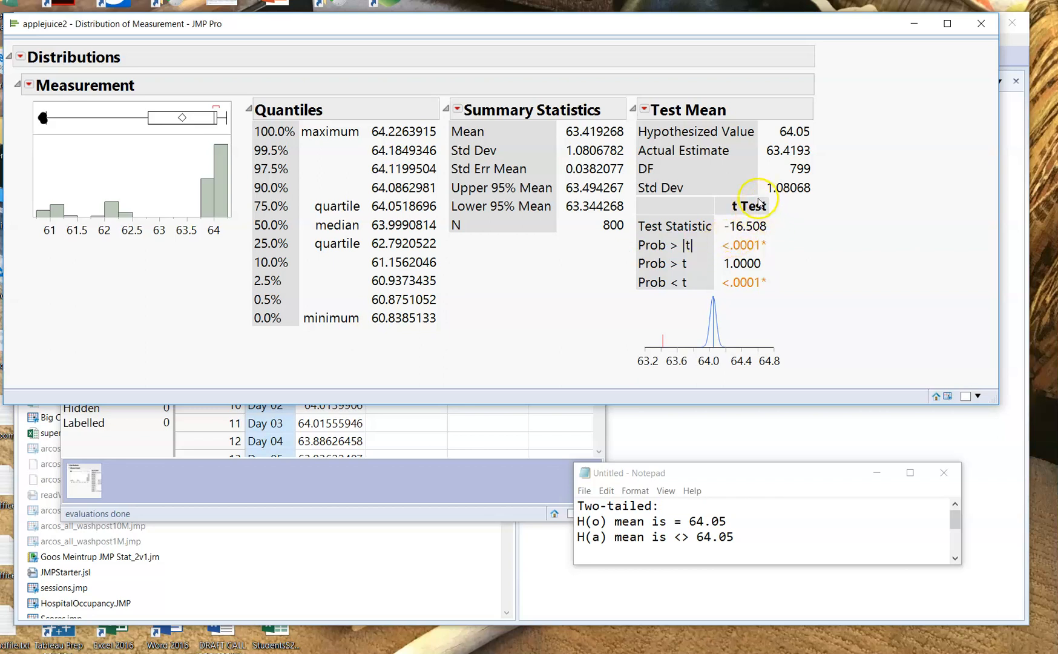
pyautogui.moveTo(788, 240)
pyautogui.mouseDown()
pyautogui.moveTo(719, 189)
pyautogui.moveTo(785, 242)
pyautogui.mouseUp()
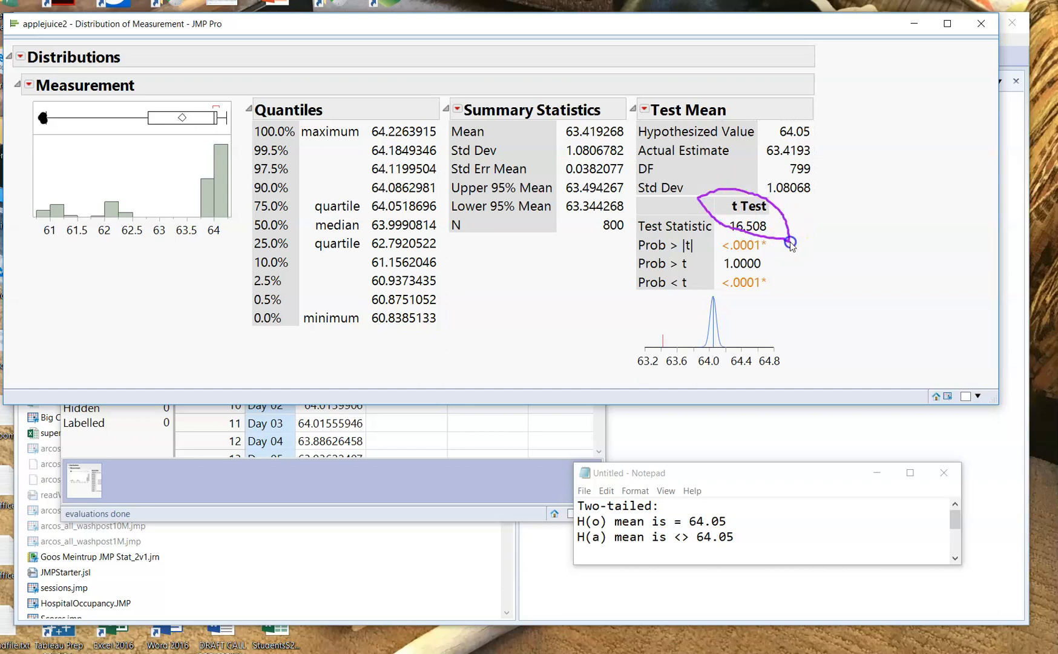
pyautogui.press('Escape')
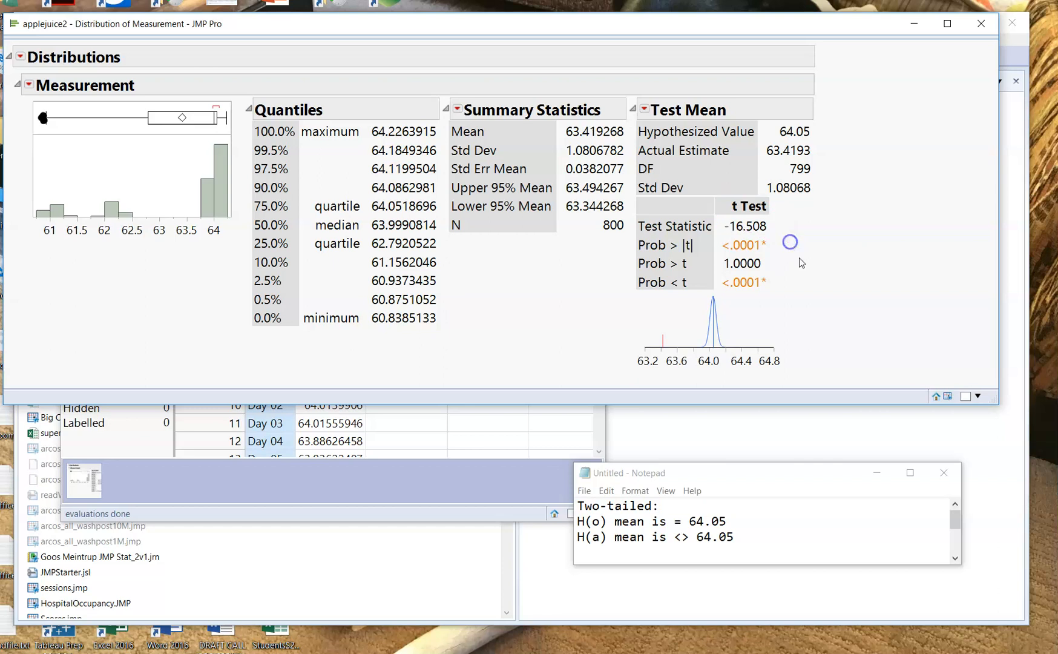
pyautogui.moveTo(690, 230)
pyautogui.mouseDown()
pyautogui.moveTo(673, 249)
pyautogui.moveTo(702, 259)
pyautogui.moveTo(697, 225)
pyautogui.moveTo(683, 229)
pyautogui.mouseUp()
pyautogui.press('Escape')
pyautogui.moveTo(777, 239)
pyautogui.mouseDown()
pyautogui.moveTo(734, 233)
pyautogui.moveTo(713, 260)
pyautogui.moveTo(767, 265)
pyautogui.moveTo(789, 245)
pyautogui.moveTo(776, 238)
pyautogui.mouseUp()
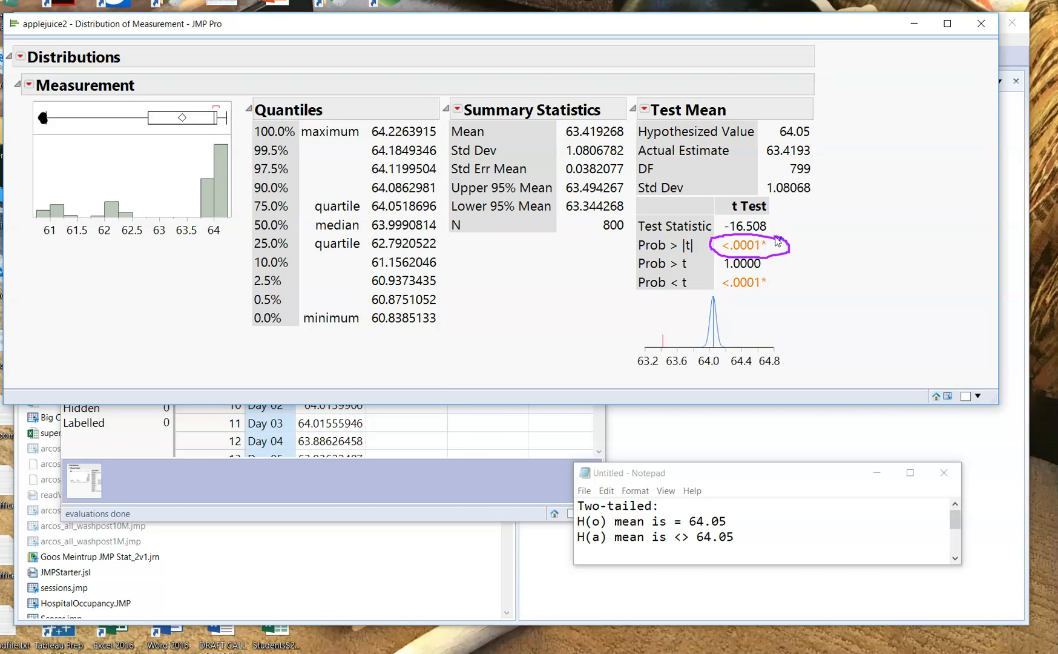
pyautogui.press('Escape')
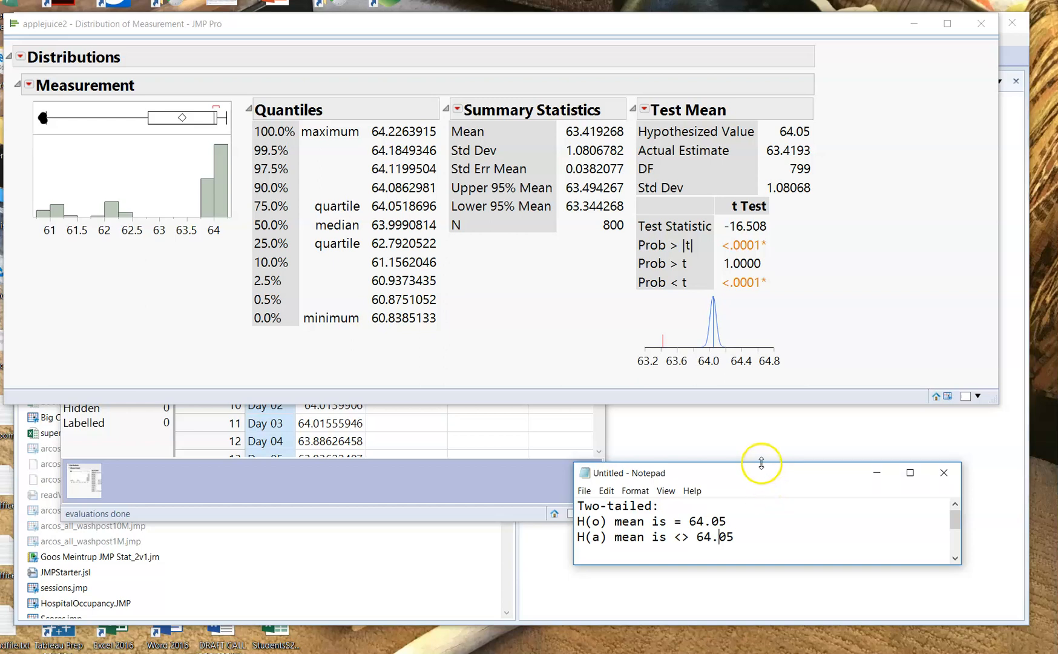
# - Enlarge the Notepad window to read the one-tailed hypotheses below the two-tailed ones
pyautogui.moveTo(761, 462); pyautogui.dragTo(744, 432)
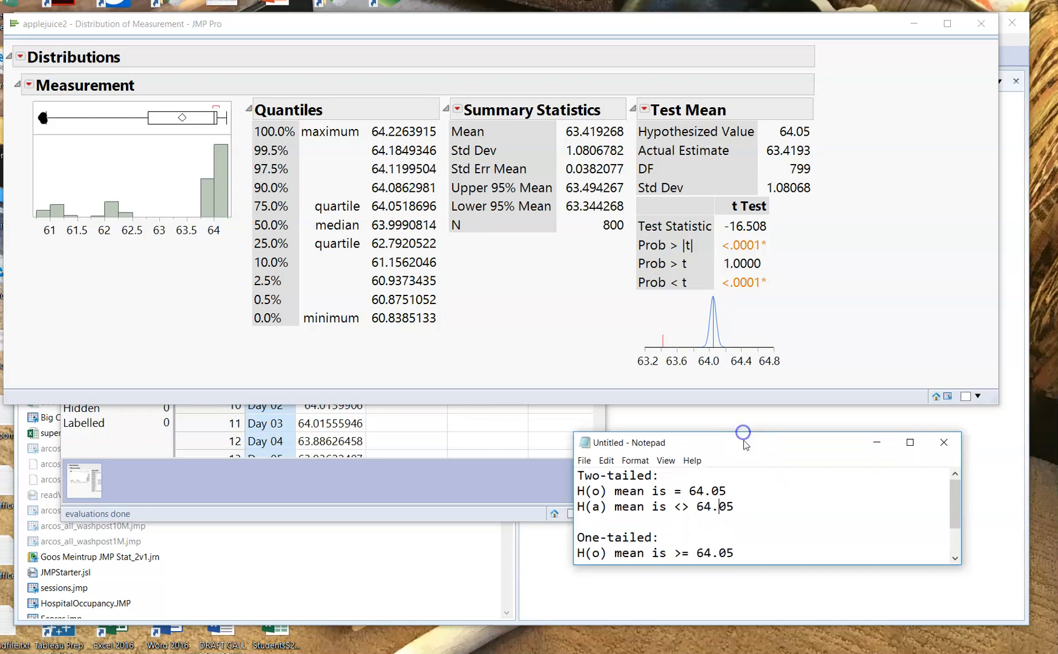
pyautogui.scroll(-1, 887, 562)
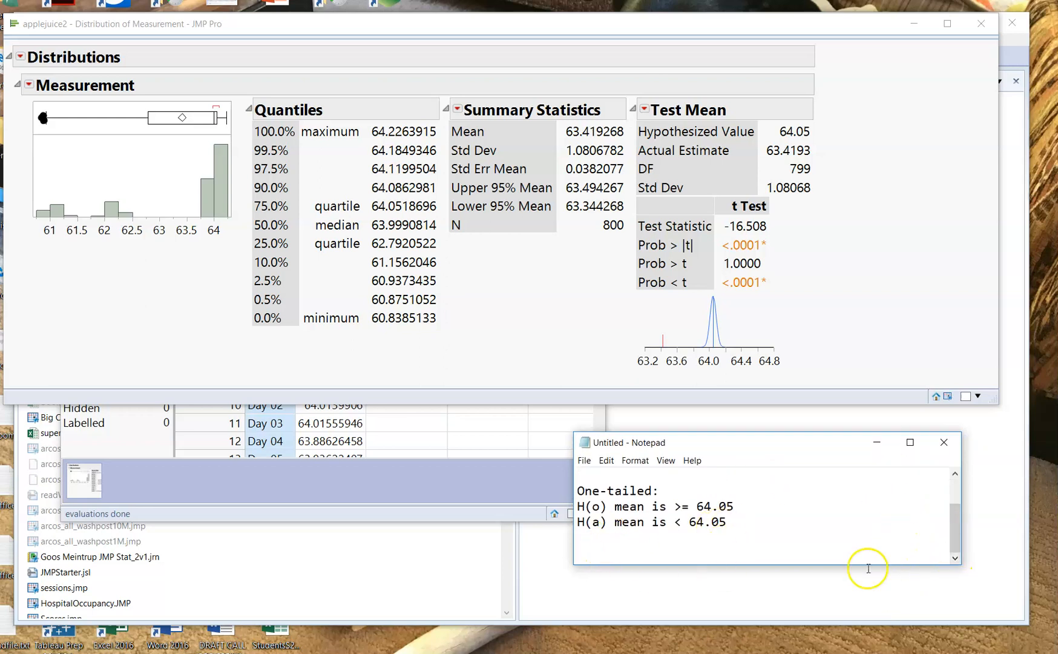
pyautogui.moveTo(840, 564); pyautogui.dragTo(843, 618)
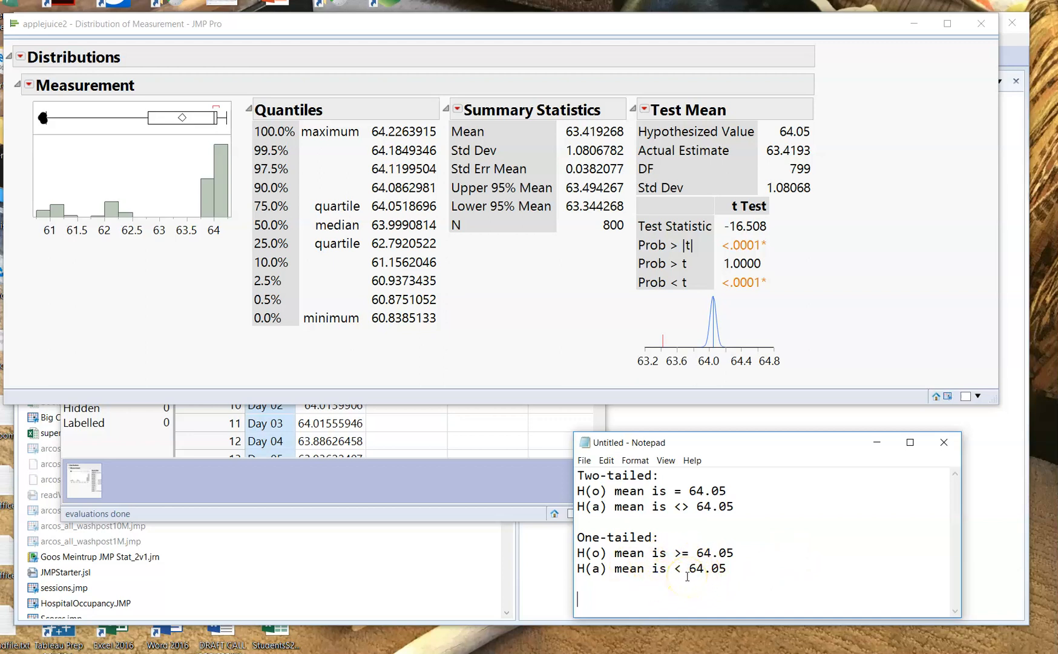
# - Examine the Prob < t result, then compare the hypothesized value and actual estimate with the plot under the t Test
pyautogui.moveTo(781, 284)
pyautogui.mouseDown()
pyautogui.moveTo(681, 274)
pyautogui.moveTo(627, 276)
pyautogui.moveTo(618, 292)
pyautogui.moveTo(754, 294)
pyautogui.moveTo(779, 282)
pyautogui.mouseUp()
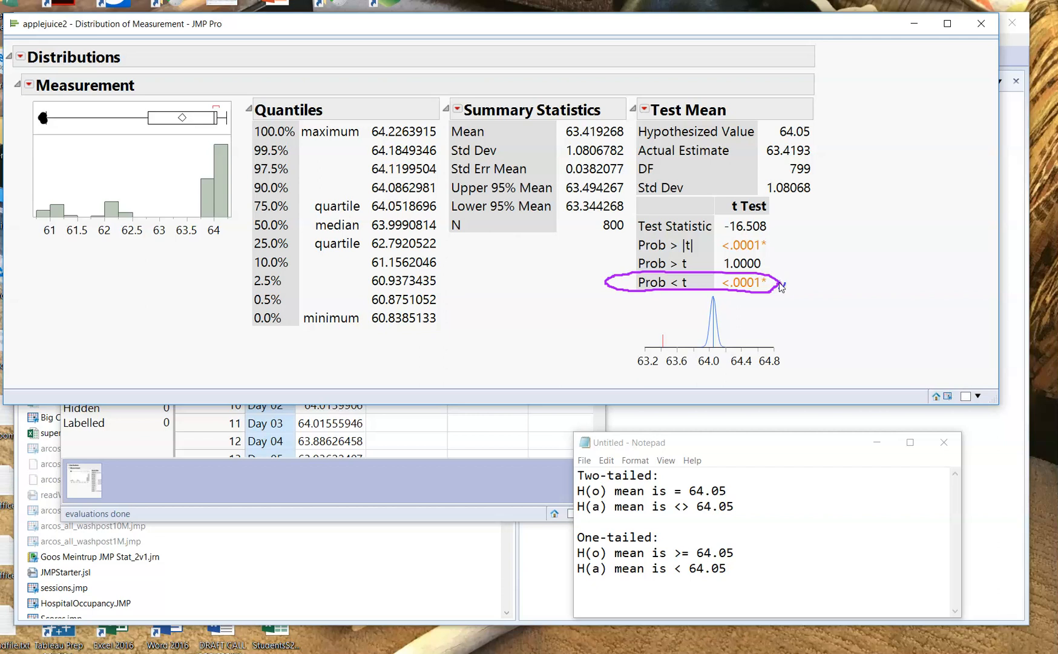
pyautogui.press('Escape')
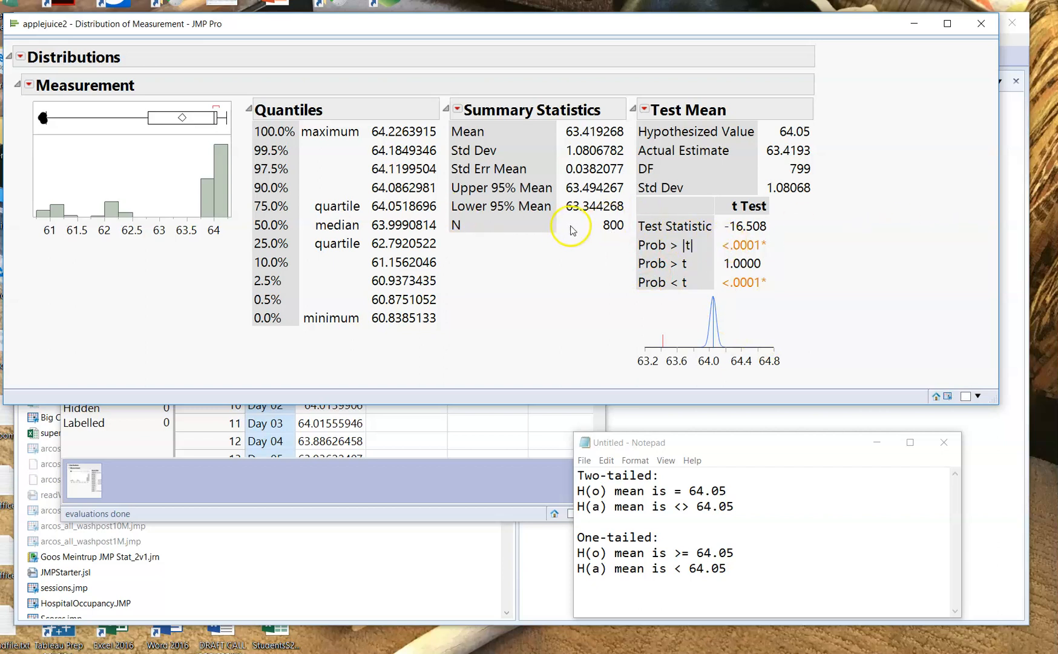
pyautogui.moveTo(834, 146)
pyautogui.mouseDown()
pyautogui.moveTo(760, 148)
pyautogui.moveTo(775, 174)
pyautogui.moveTo(828, 162)
pyautogui.moveTo(822, 146)
pyautogui.mouseUp()
pyautogui.moveTo(794, 121)
pyautogui.mouseDown()
pyautogui.moveTo(774, 136)
pyautogui.moveTo(820, 145)
pyautogui.moveTo(790, 115)
pyautogui.moveTo(781, 124)
pyautogui.mouseUp()
pyautogui.moveTo(681, 316); pyautogui.dragTo(645, 353)
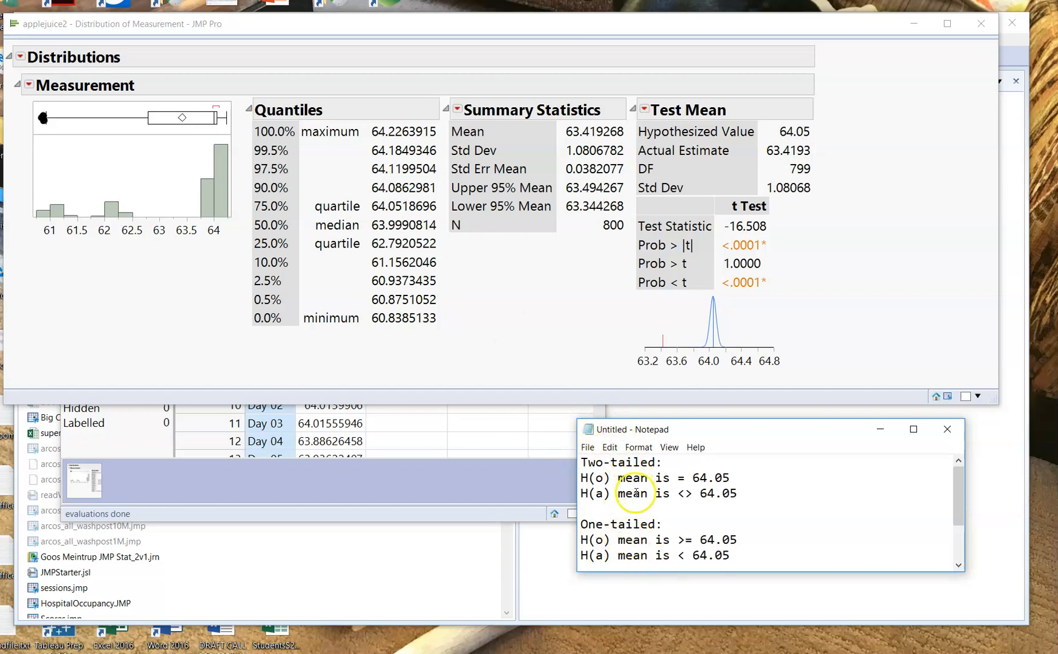
# - Paste a second one-tailed hypothesis pair into the notes, H(o) mean is <= 63.95 and H(a) mean is > 63.95, and enlarge the Notepad window
pyautogui.write('One-tailed: H(o) mean is <= 63.95 H(a) mean is > 63.95')
pyautogui.moveTo(645, 570); pyautogui.dragTo(648, 647)
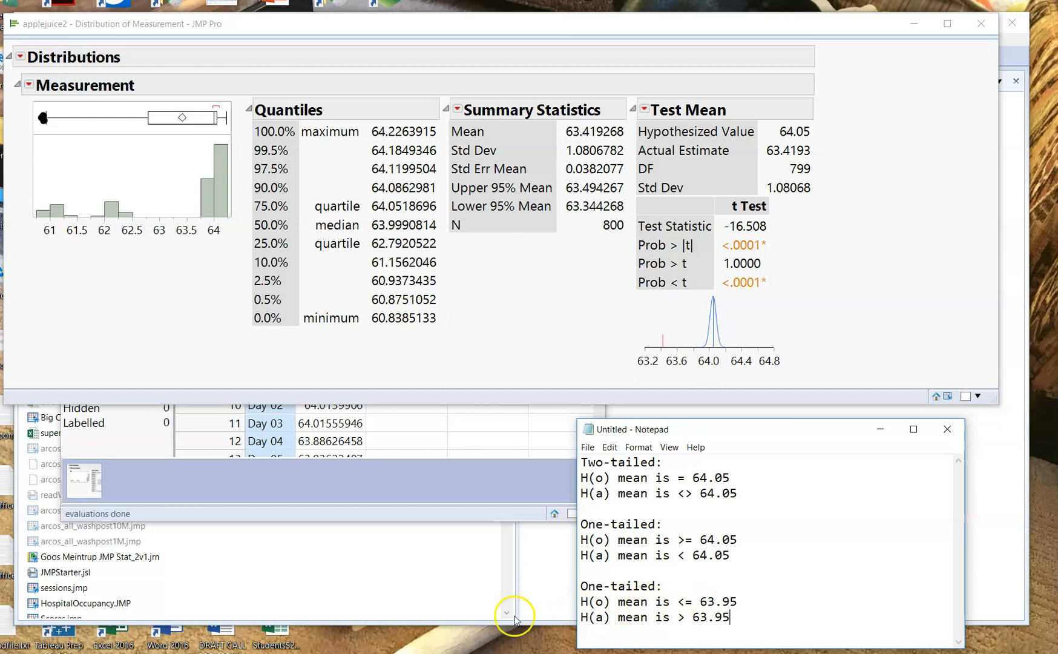
# - Replace the existing mean test with a new Test Mean using a hypothesized mean of 63.95, and check its Prob > t result
pyautogui.click(645, 113)
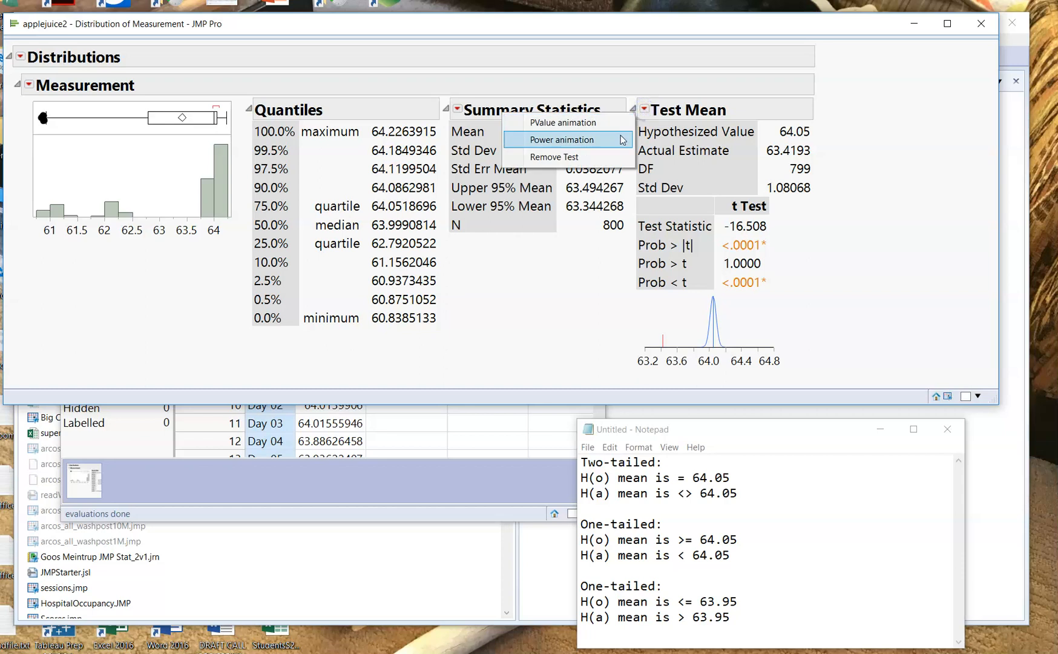
pyautogui.click(605, 154)
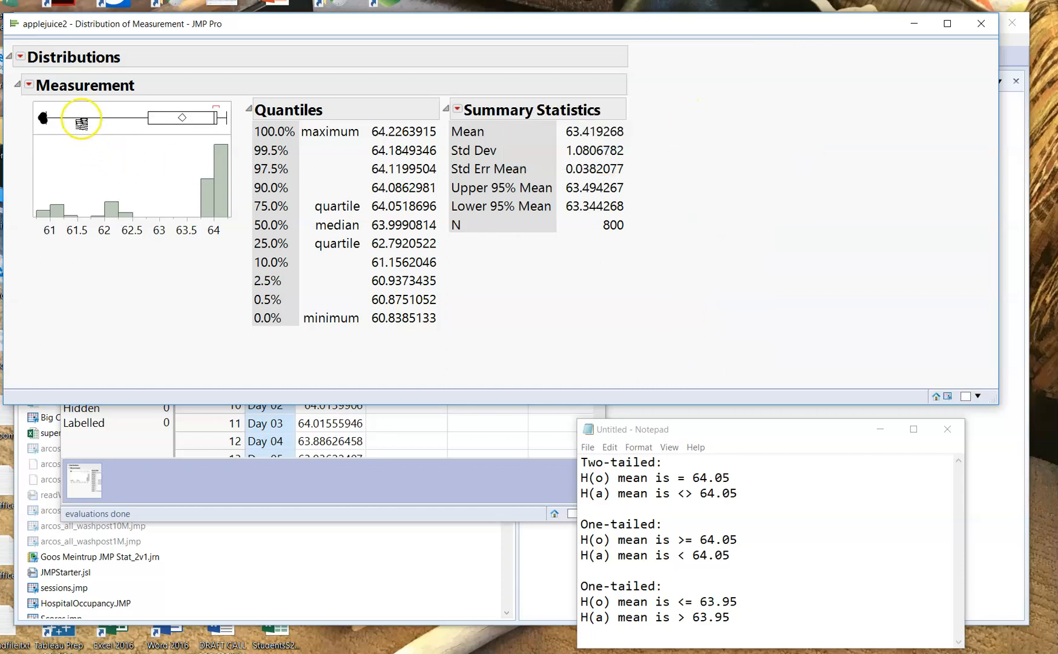
pyautogui.click(29, 85)
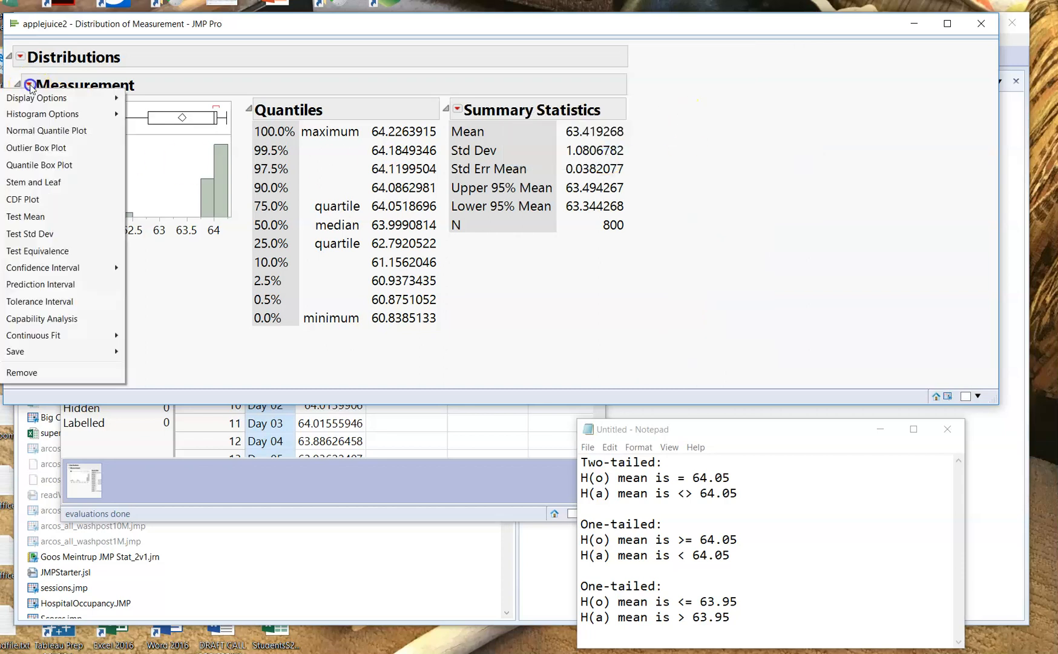
pyautogui.click(37, 216)
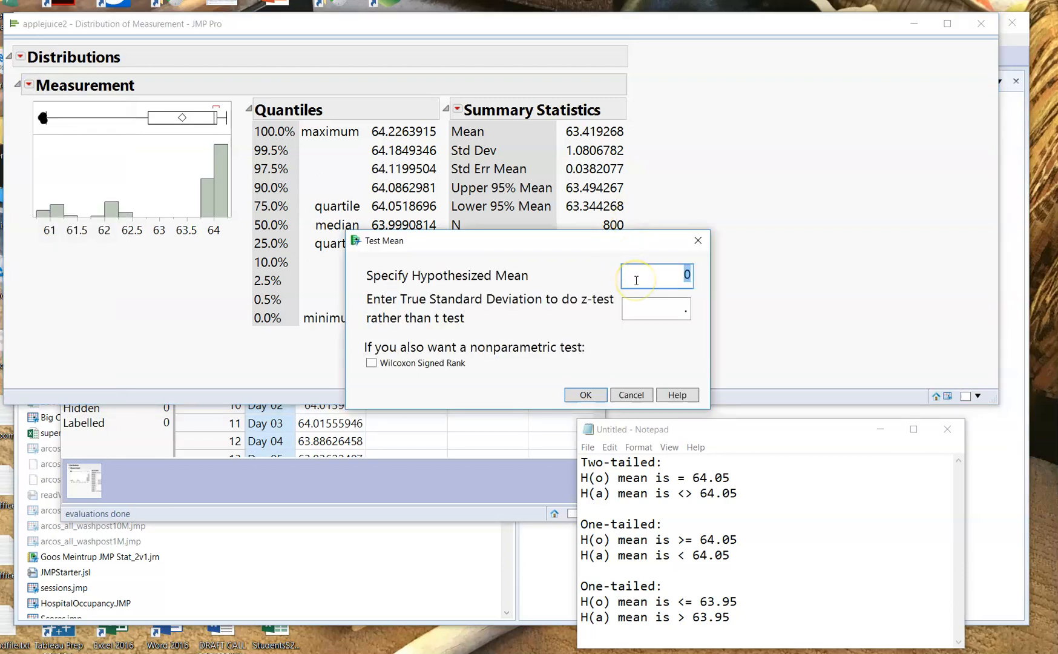
pyautogui.write('63.95')
pyautogui.click(592, 395)
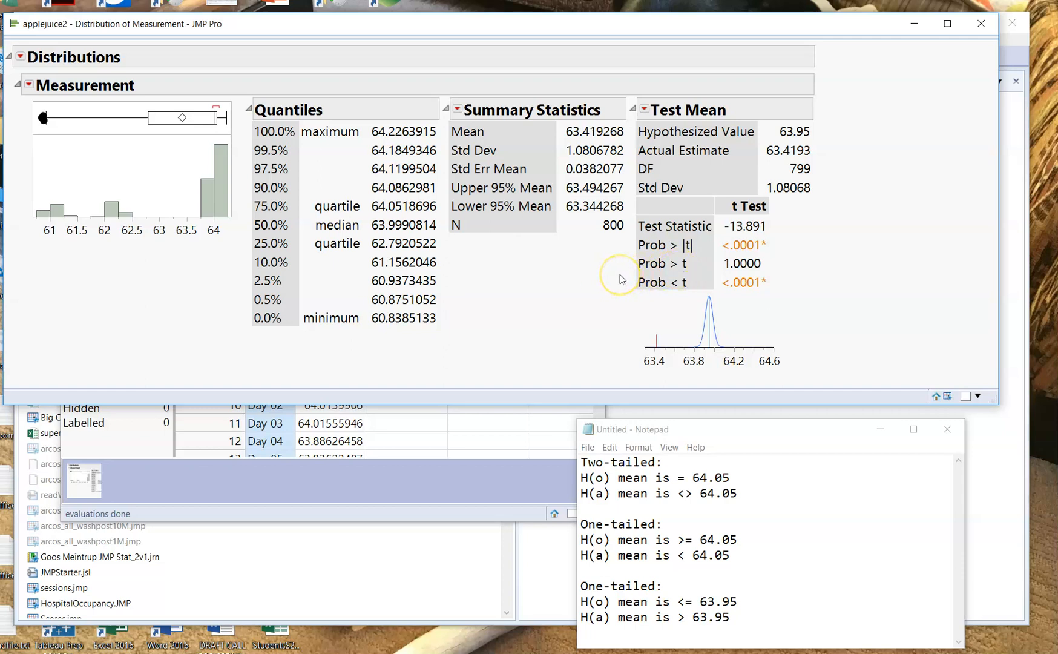
pyautogui.moveTo(620, 277)
pyautogui.mouseDown()
pyautogui.moveTo(779, 257)
pyautogui.moveTo(629, 259)
pyautogui.moveTo(618, 266)
pyautogui.moveTo(631, 274)
pyautogui.mouseUp()
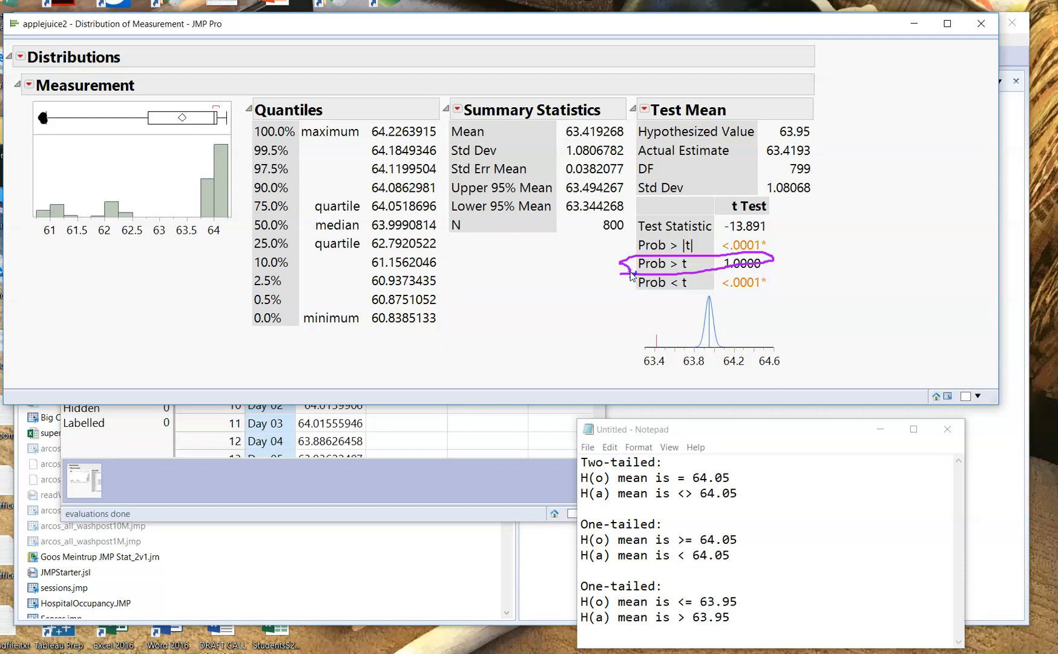
# - Run a Test Equivalence on Measurement with a target mean of 64, a practical difference of .05 and a confidence level of 0.95
pyautogui.moveTo(818, 144)
pyautogui.mouseDown()
pyautogui.moveTo(764, 140)
pyautogui.moveTo(787, 172)
pyautogui.moveTo(832, 151)
pyautogui.moveTo(813, 142)
pyautogui.mouseUp()
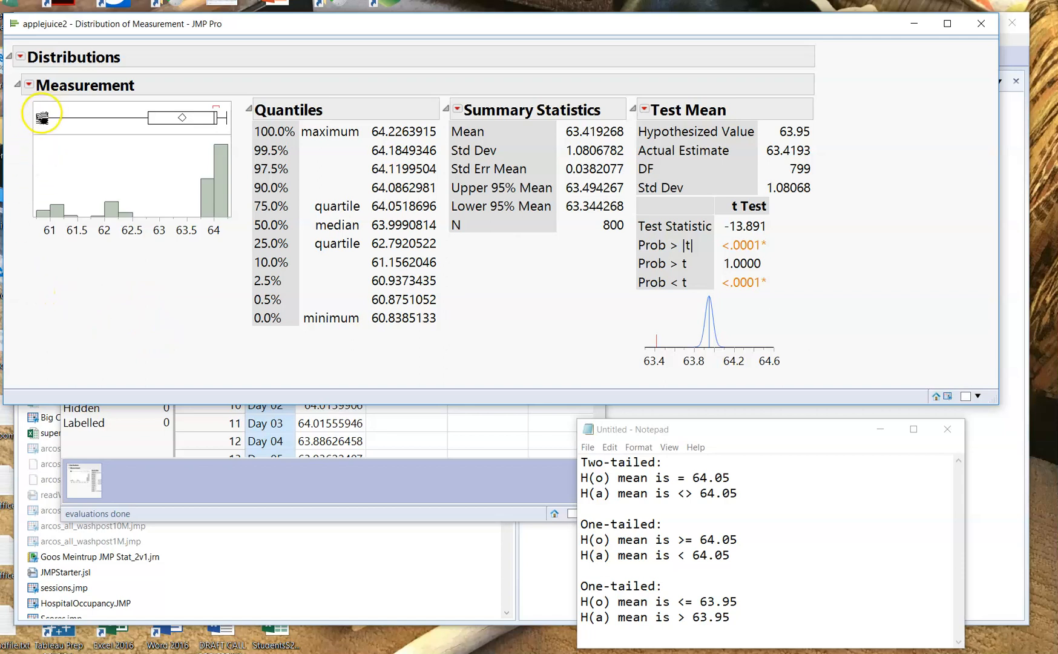
pyautogui.click(29, 85)
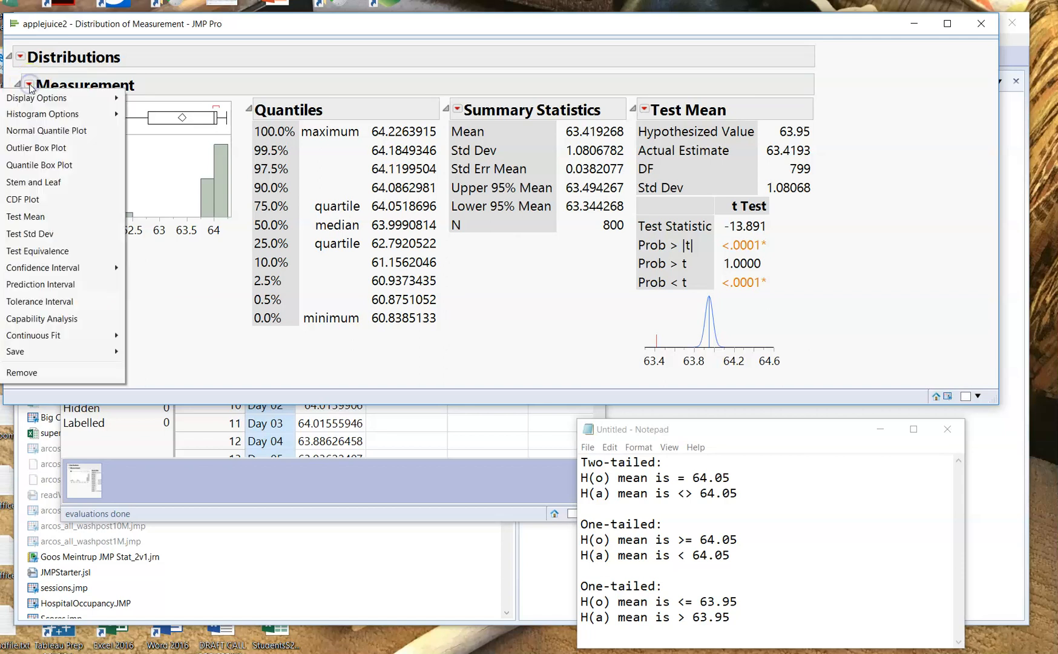
pyautogui.click(55, 255)
pyautogui.click(55, 254)
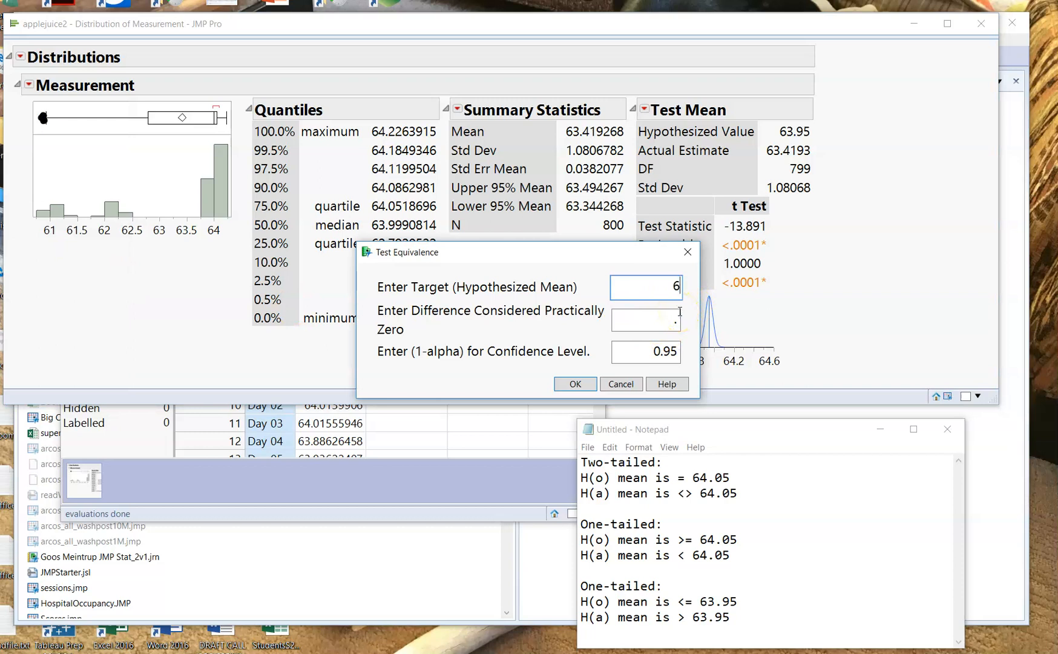
pyautogui.click(677, 321)
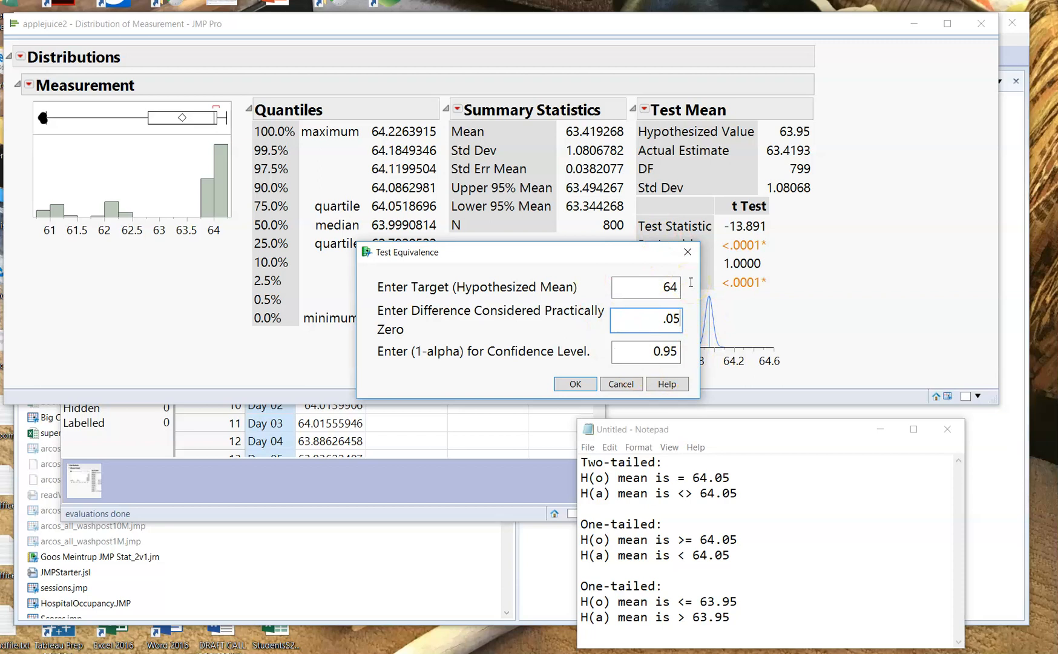
pyautogui.click(575, 383)
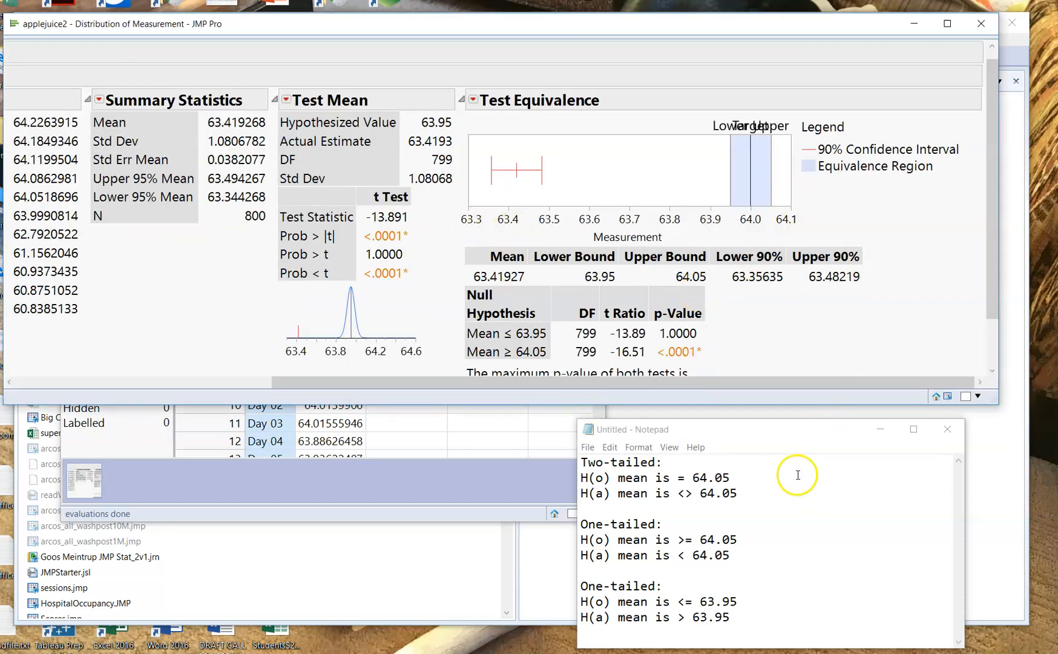
# - Enlarge the Distribution report and compare the 90% confidence interval with the equivalence region in the Test Equivalence plot
pyautogui.moveTo(850, 403); pyautogui.dragTo(826, 552)
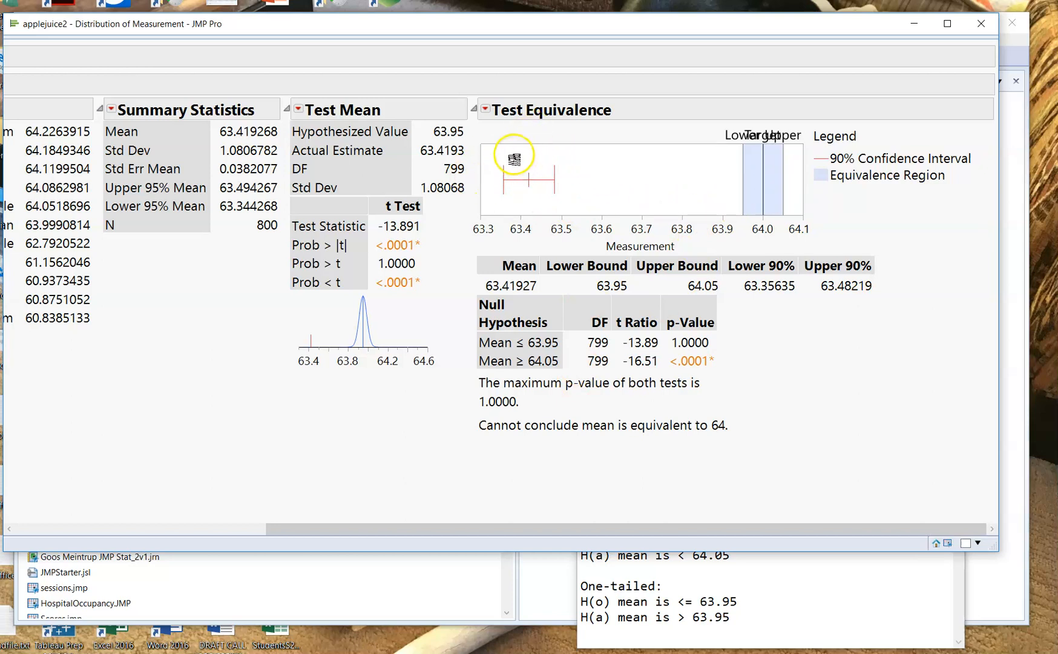
pyautogui.moveTo(515, 148); pyautogui.dragTo(572, 200)
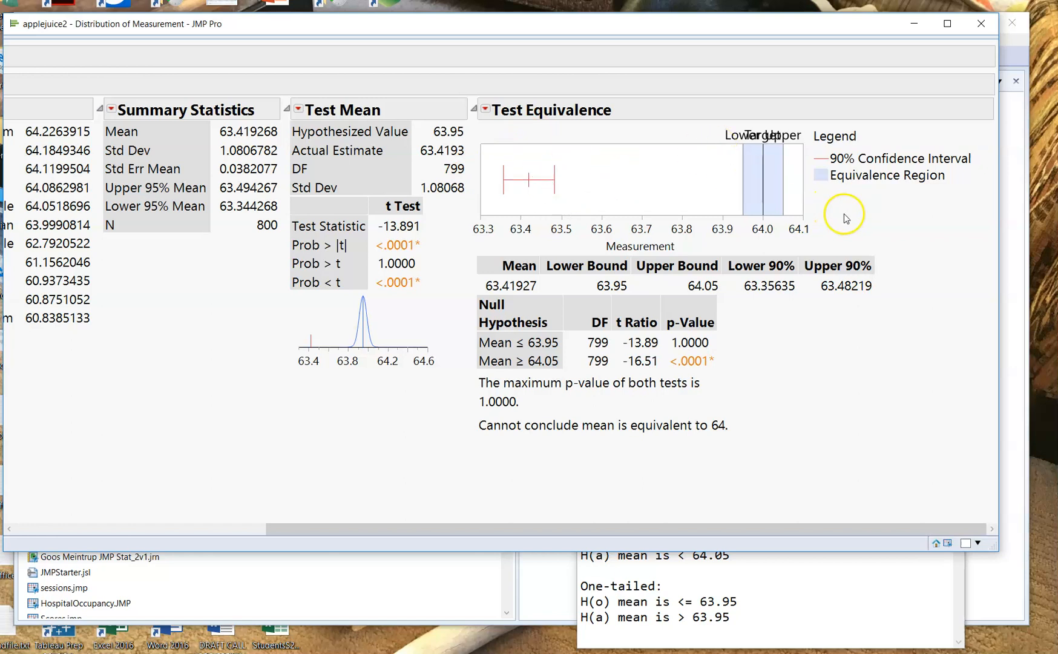
pyautogui.moveTo(511, 127)
pyautogui.mouseDown()
pyautogui.moveTo(477, 203)
pyautogui.moveTo(511, 213)
pyautogui.moveTo(486, 161)
pyautogui.moveTo(562, 166)
pyautogui.moveTo(562, 205)
pyautogui.moveTo(682, 178)
pyautogui.moveTo(781, 174)
pyautogui.moveTo(771, 167)
pyautogui.moveTo(758, 196)
pyautogui.mouseUp()
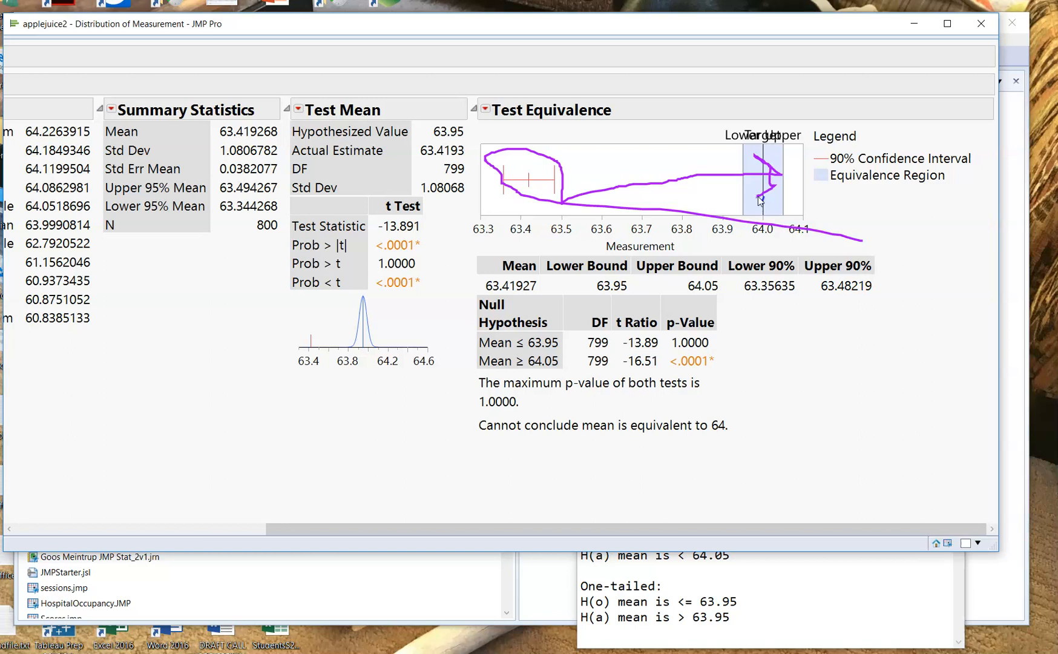
pyautogui.press('Escape')
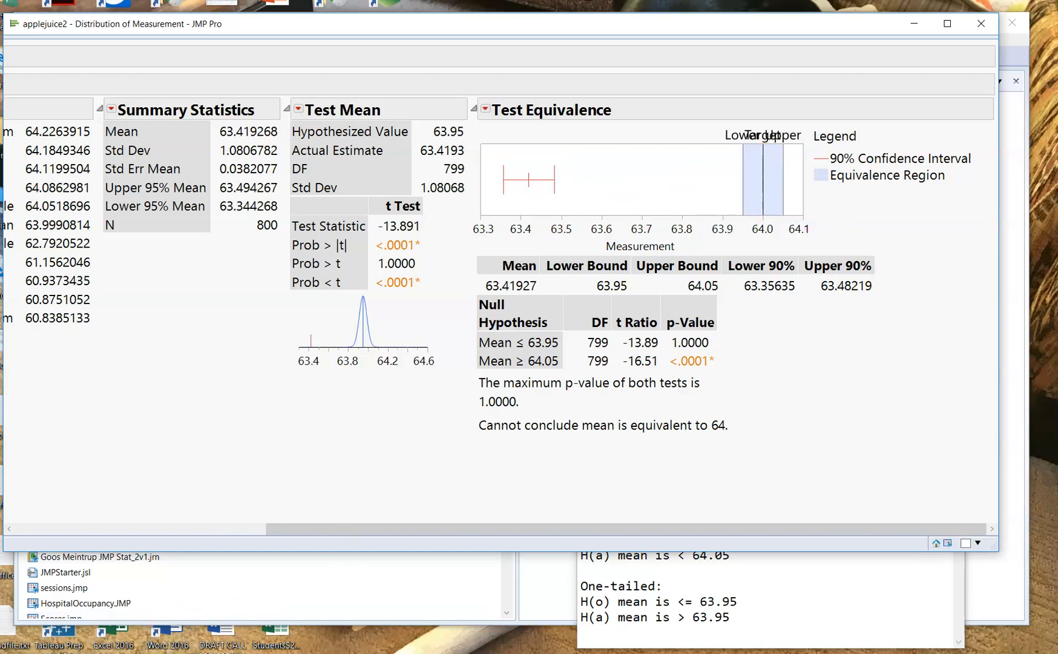
# - Close the Distribution report, bring the applejuice2 data table forward and shrink the Notepad window to its title bar
pyautogui.click(981, 24)
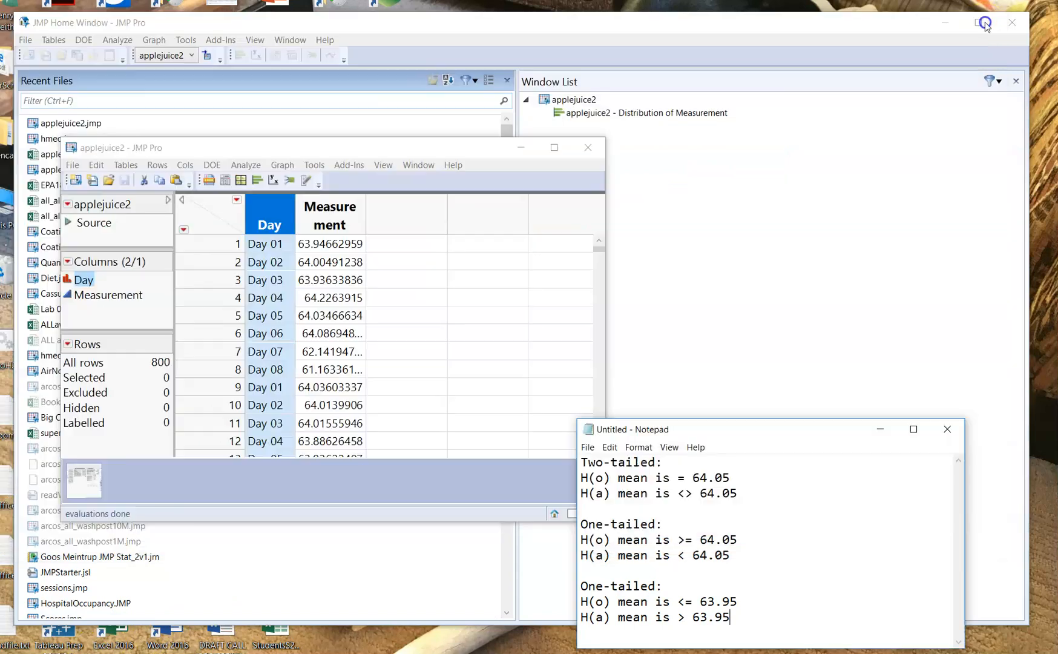
pyautogui.click(245, 145)
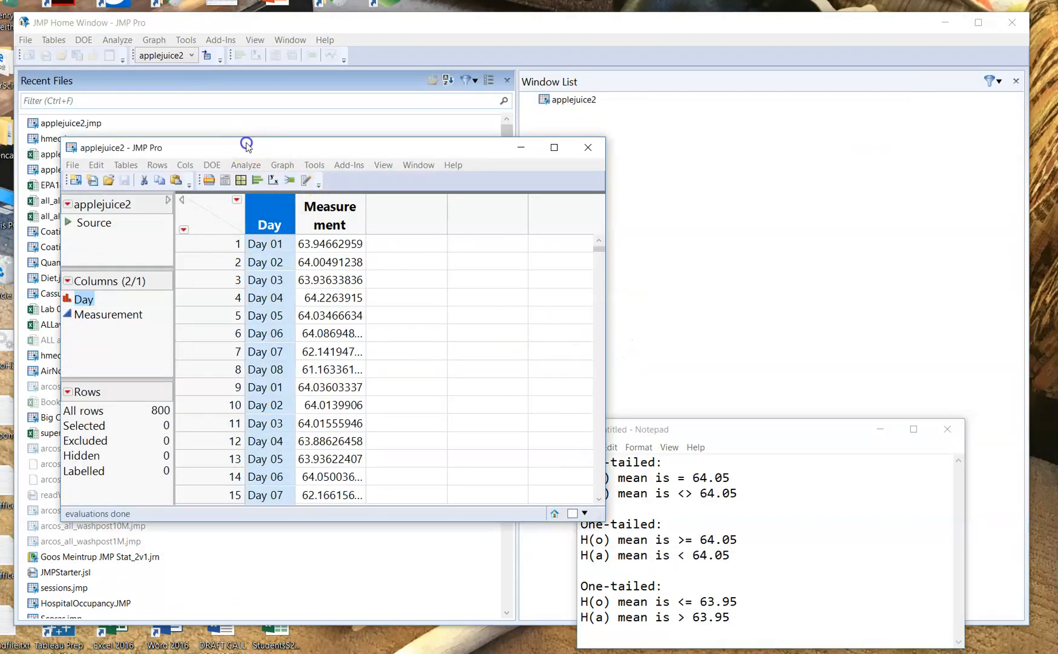
pyautogui.moveTo(739, 418); pyautogui.dragTo(772, 623)
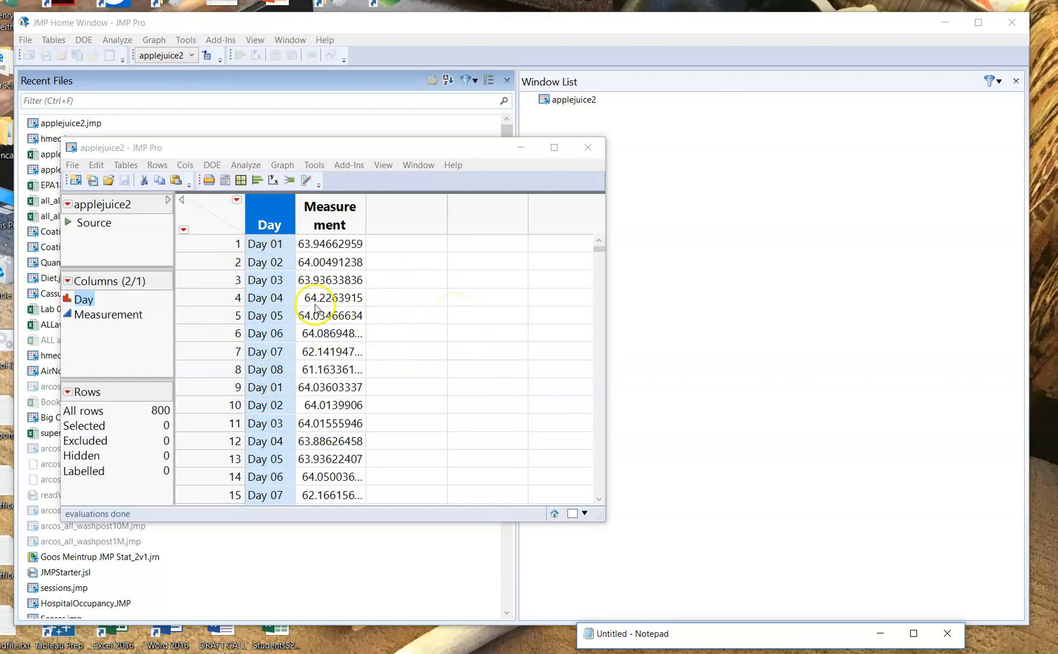
# - Build a box plot in Graph Builder with Day on the X axis and Measurement on the Y axis
pyautogui.click(286, 169)
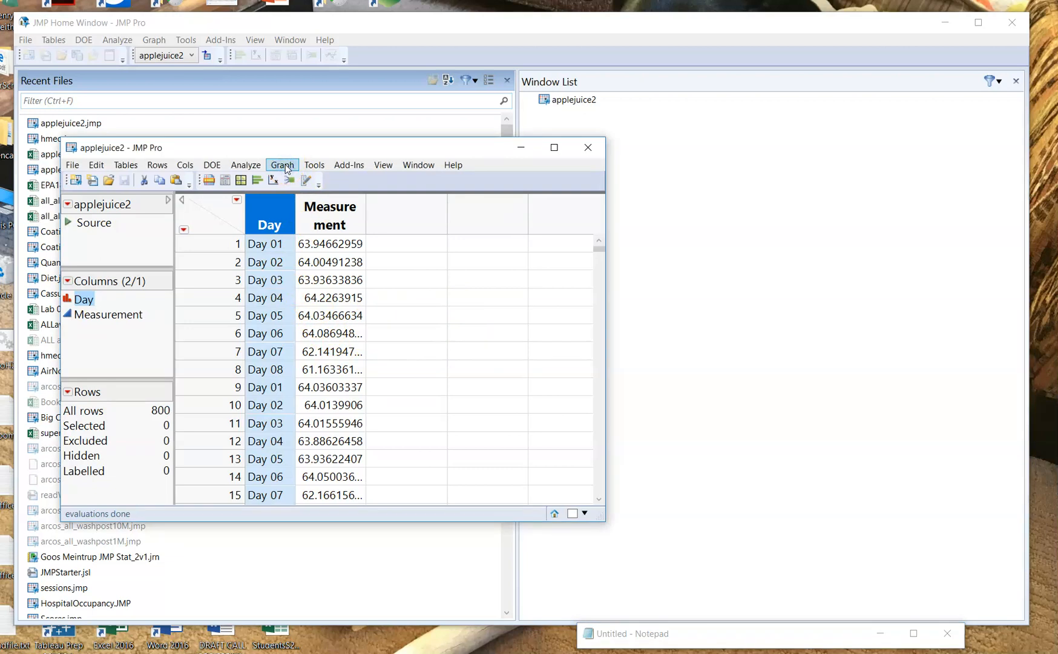
pyautogui.click(287, 169)
pyautogui.click(266, 183)
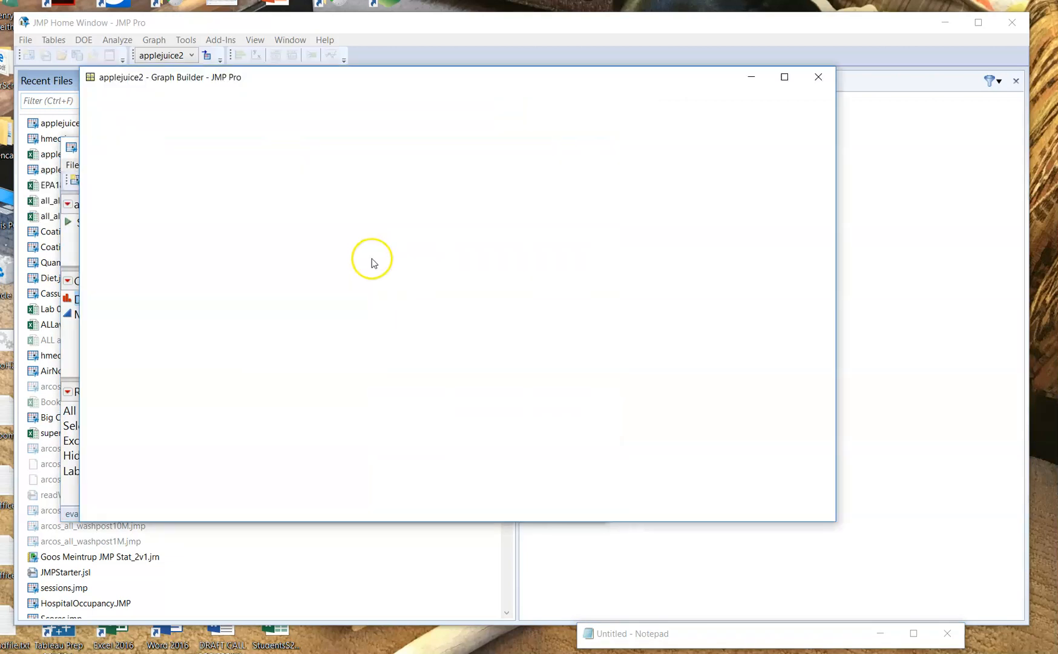
pyautogui.moveTo(217, 183); pyautogui.dragTo(472, 493)
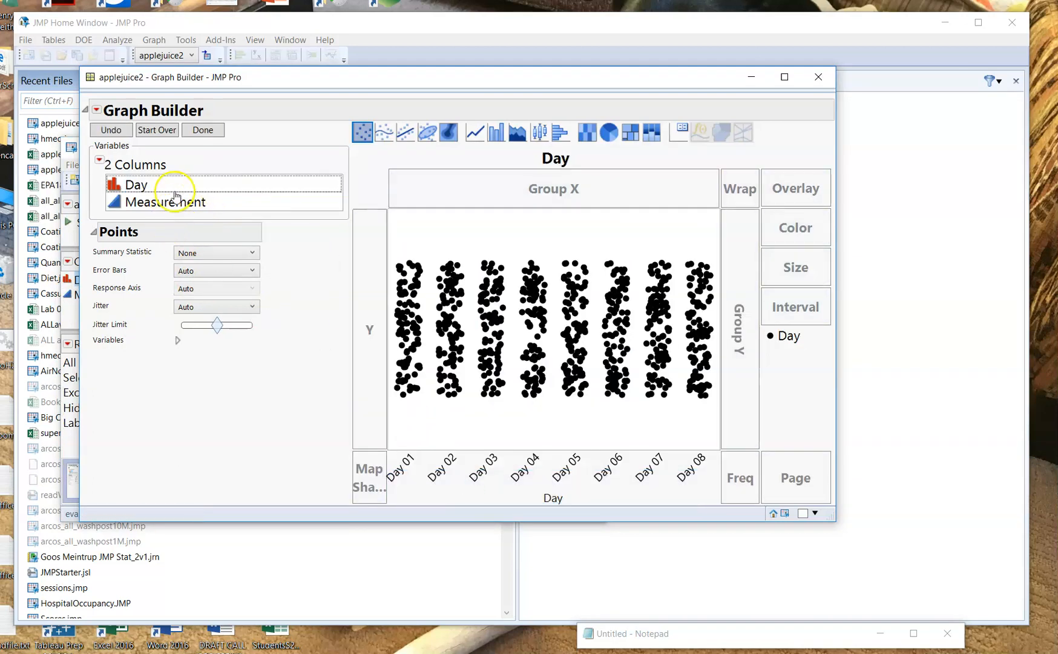
pyautogui.moveTo(170, 201); pyautogui.dragTo(521, 331)
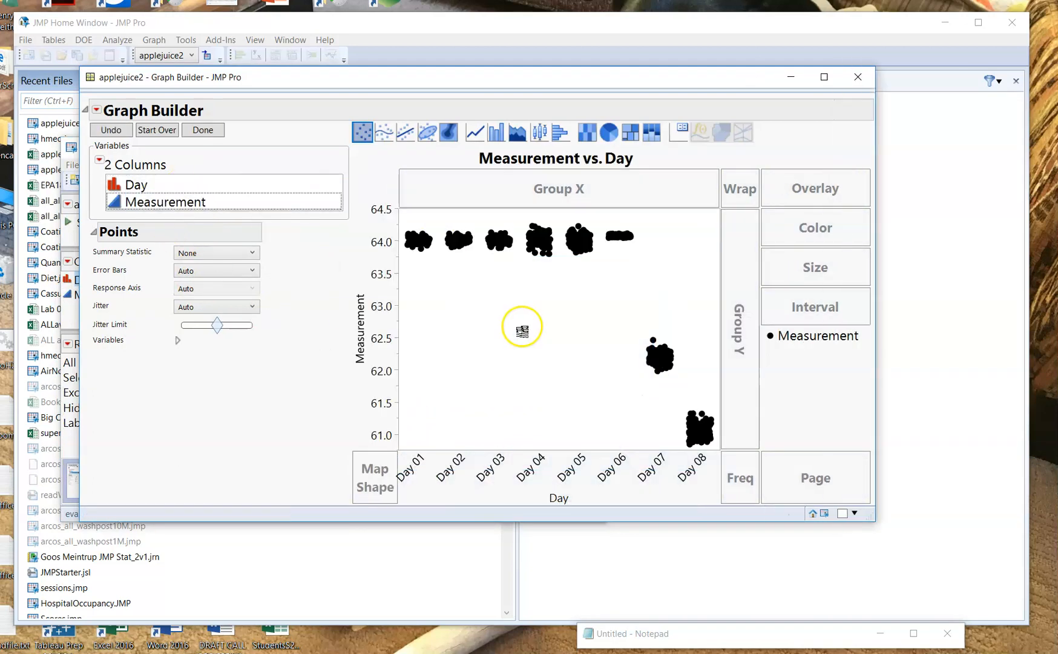
pyautogui.click(540, 133)
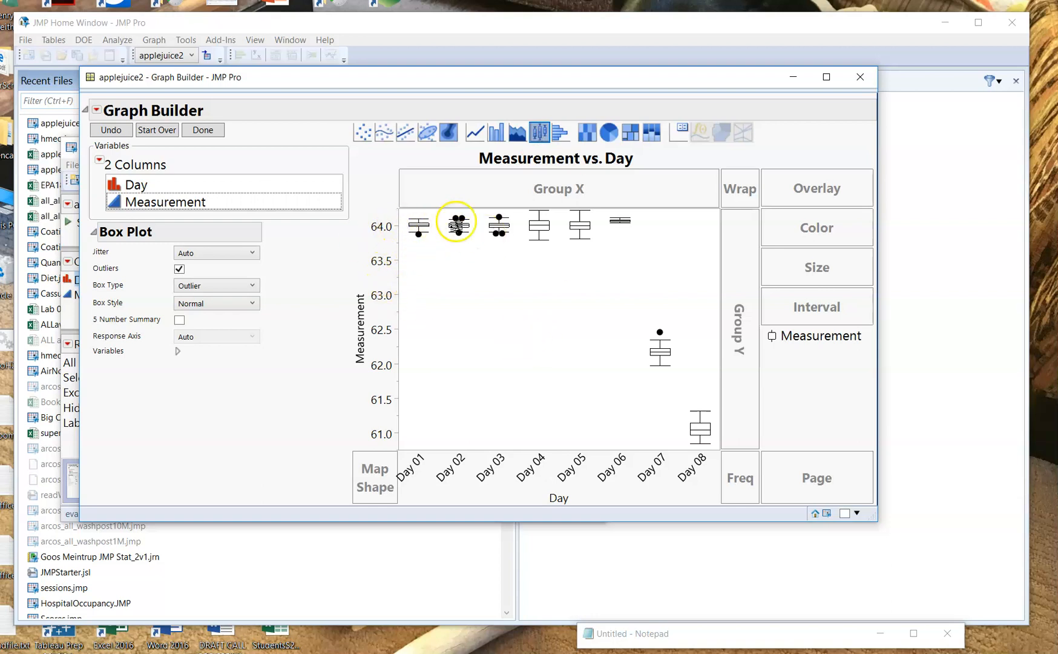
# - Clear the accidental selection of outlier points through the applejuice2 data table and return to the box plots
pyautogui.moveTo(659, 257); pyautogui.dragTo(356, 195)
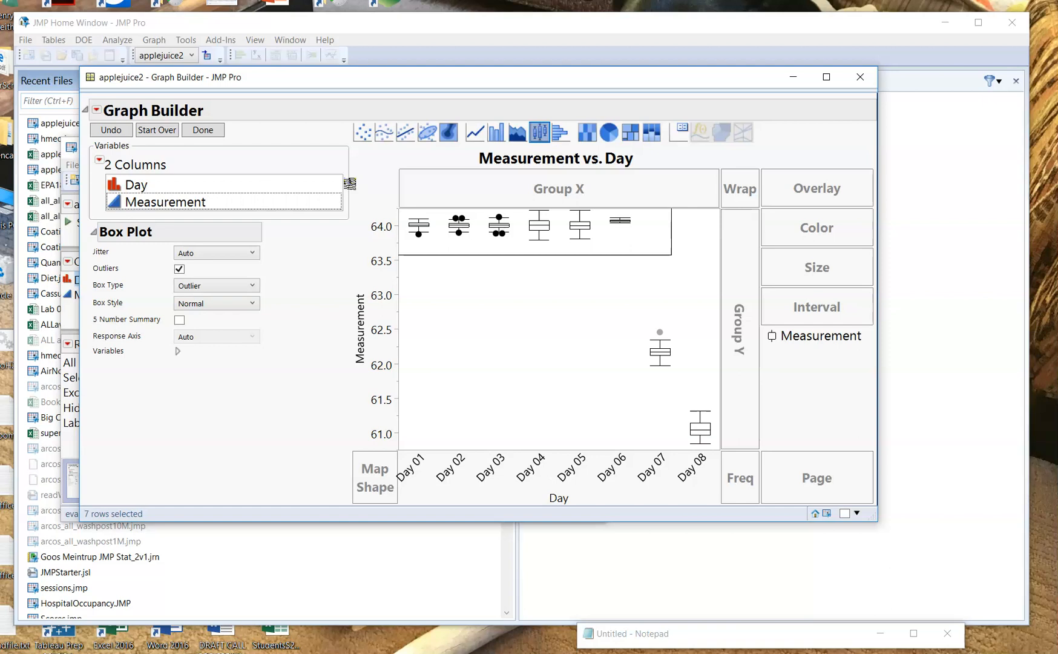
pyautogui.moveTo(349, 183); pyautogui.dragTo(272, 423)
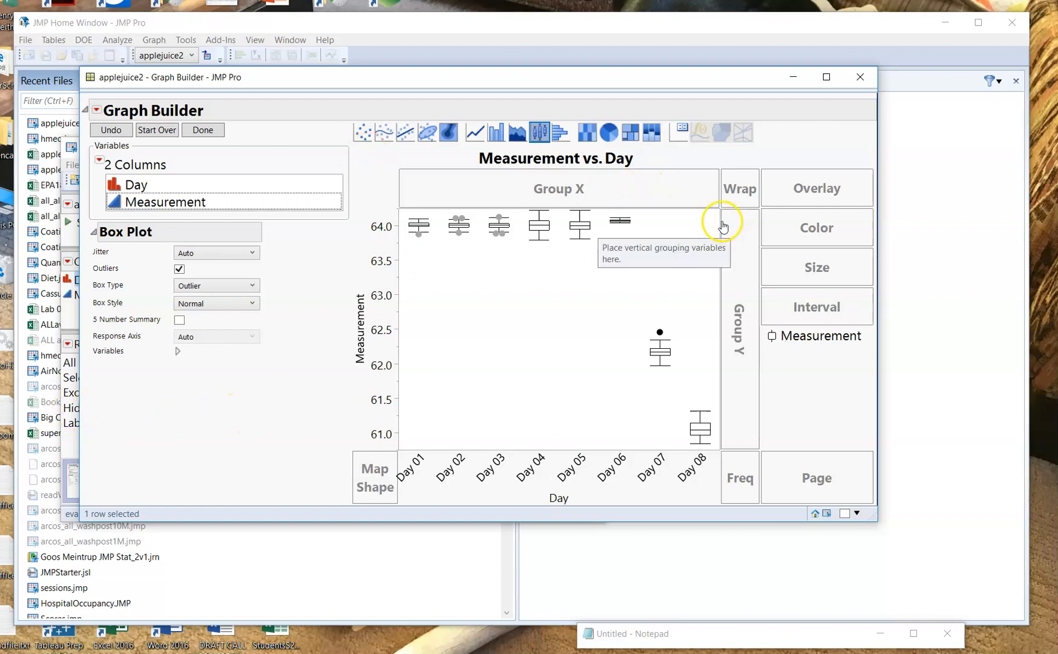
pyautogui.click(214, 21)
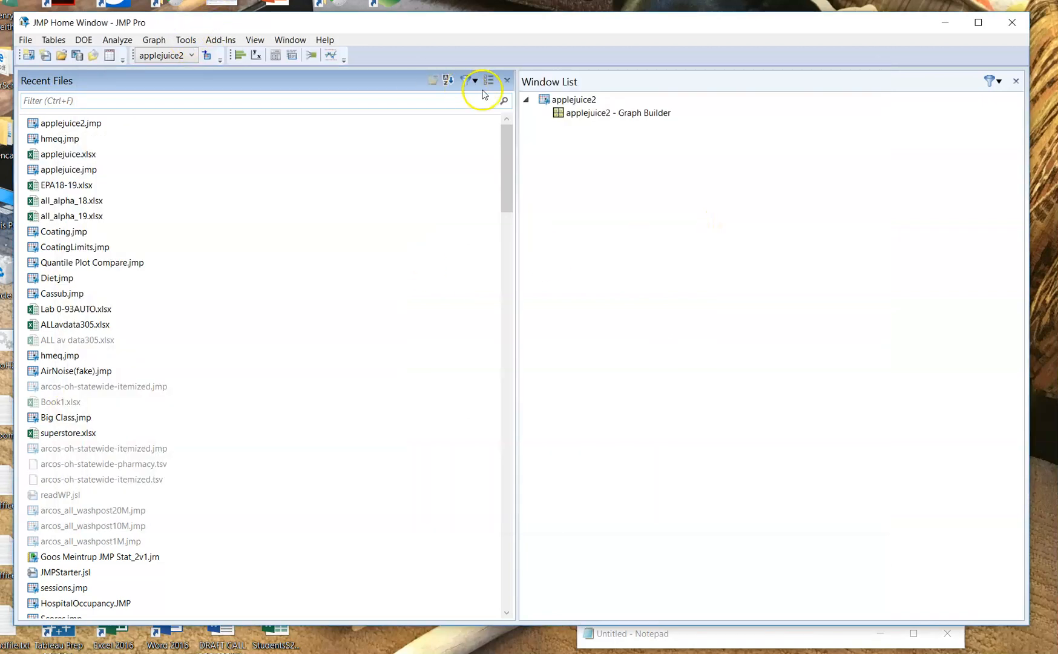
pyautogui.click(573, 100)
pyautogui.click(574, 100)
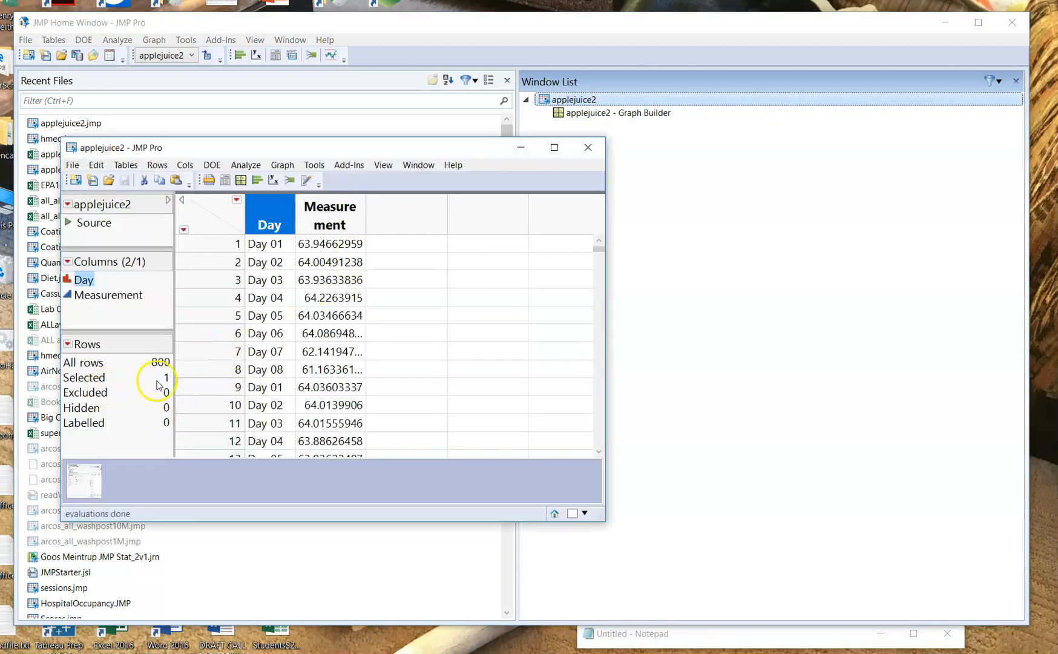
pyautogui.click(91, 378)
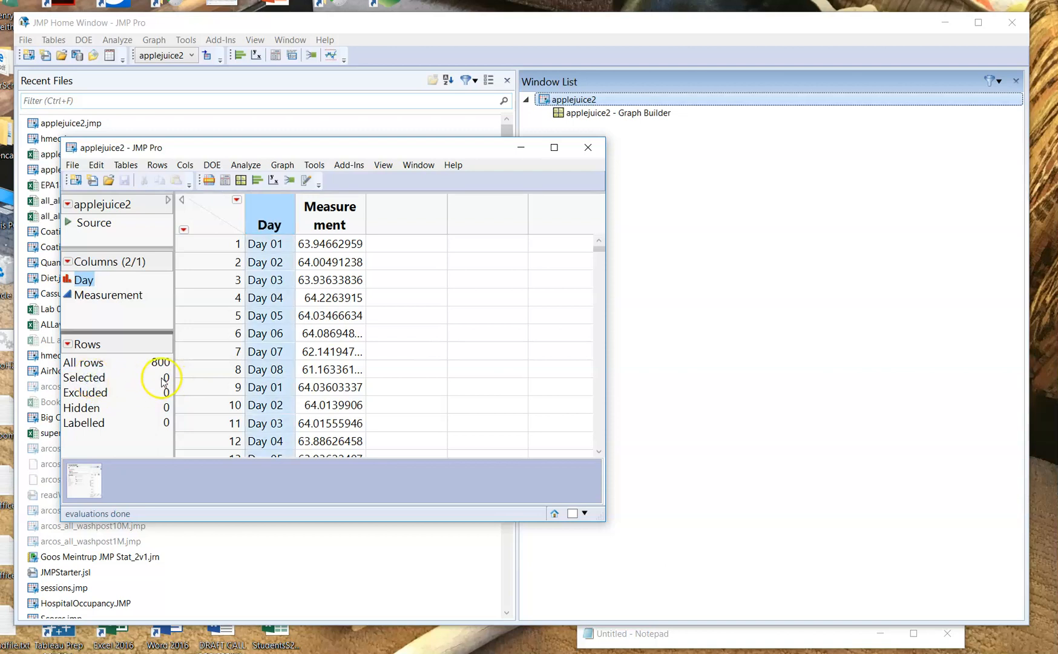
pyautogui.doubleClick(612, 113)
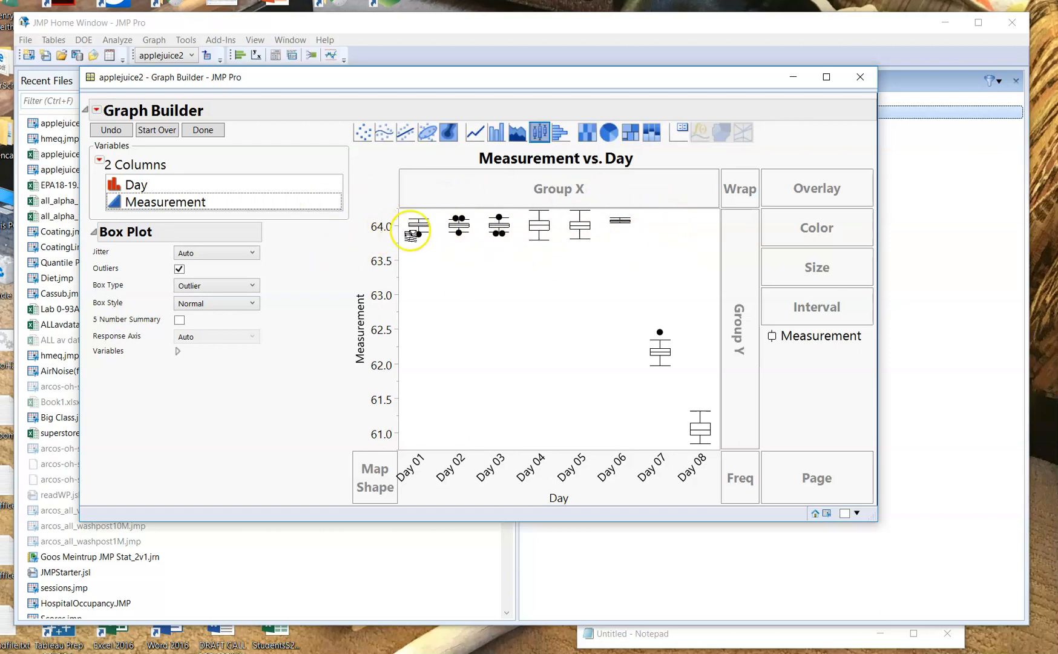
# - Examine the daily box plots, close the Graph Builder window and reopen the applejuice2 data table
pyautogui.moveTo(412, 227)
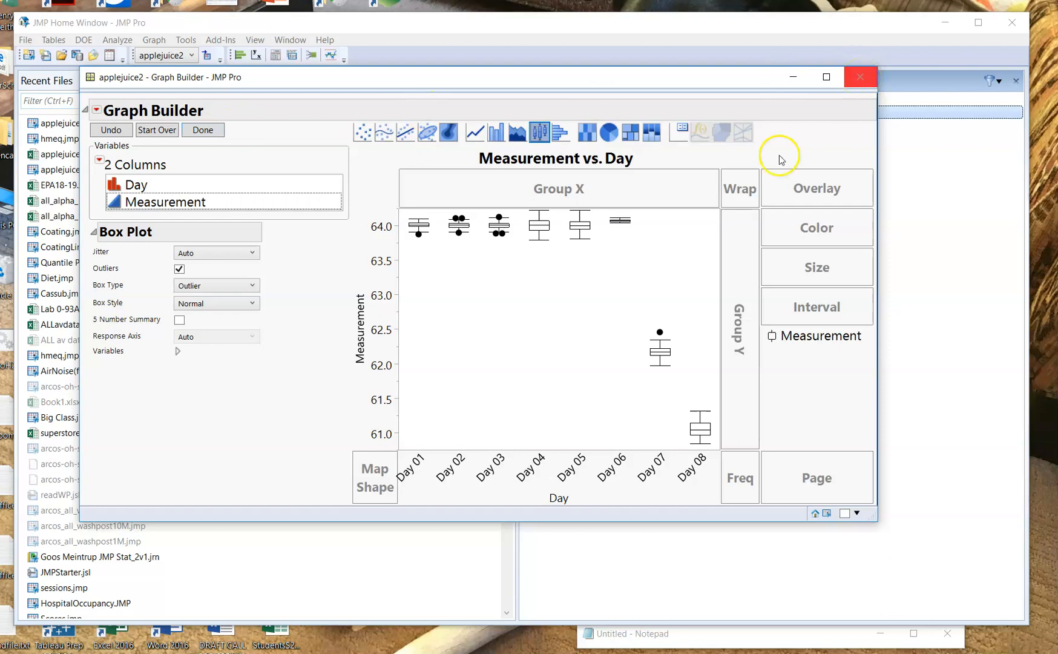
pyautogui.click(860, 77)
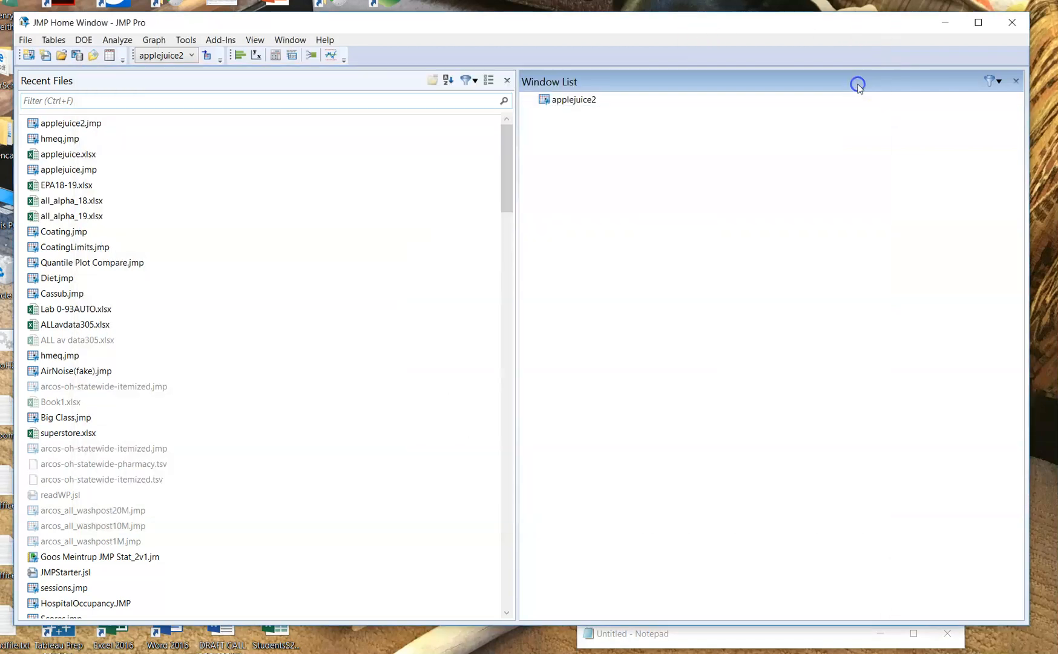
pyautogui.doubleClick(587, 102)
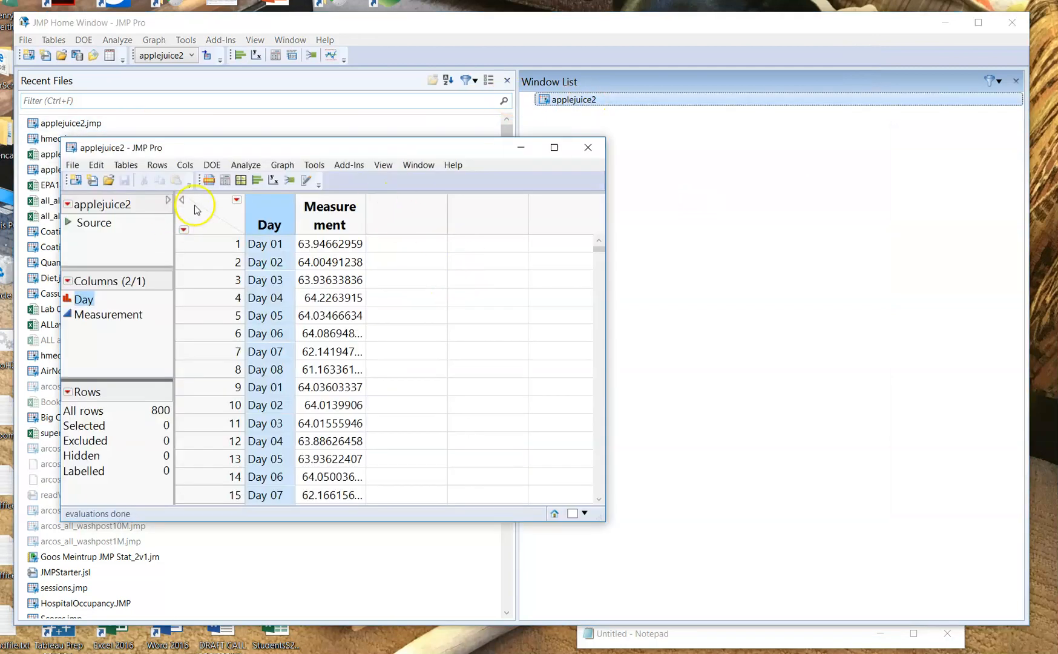
pyautogui.moveTo(254, 152); pyautogui.dragTo(373, 147)
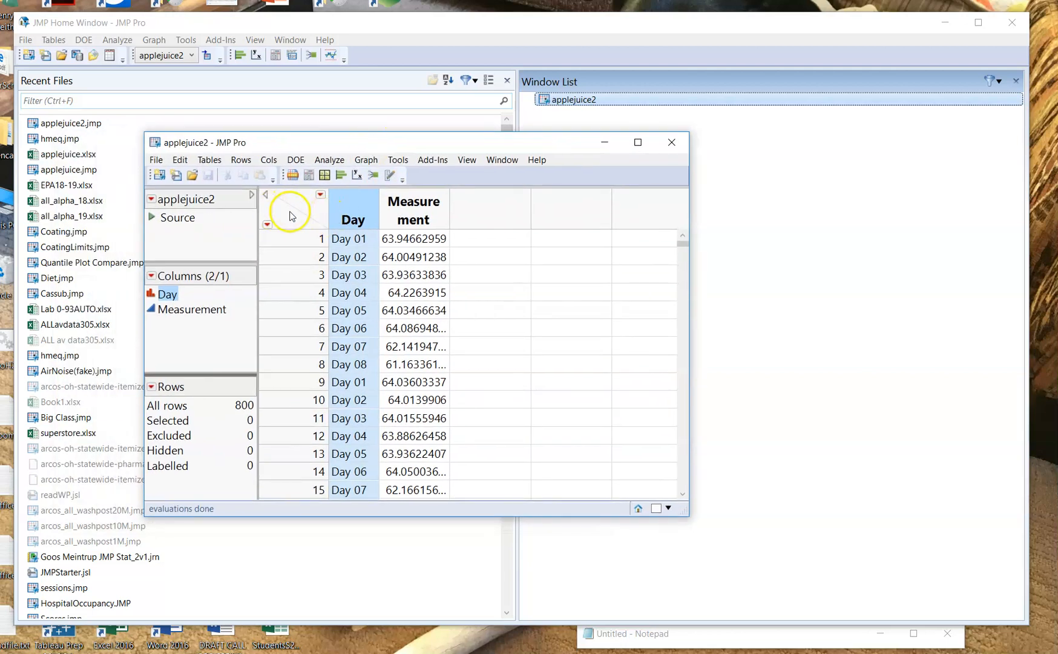
# - Create a Distribution report with Measurement as the Y column
pyautogui.click(328, 160)
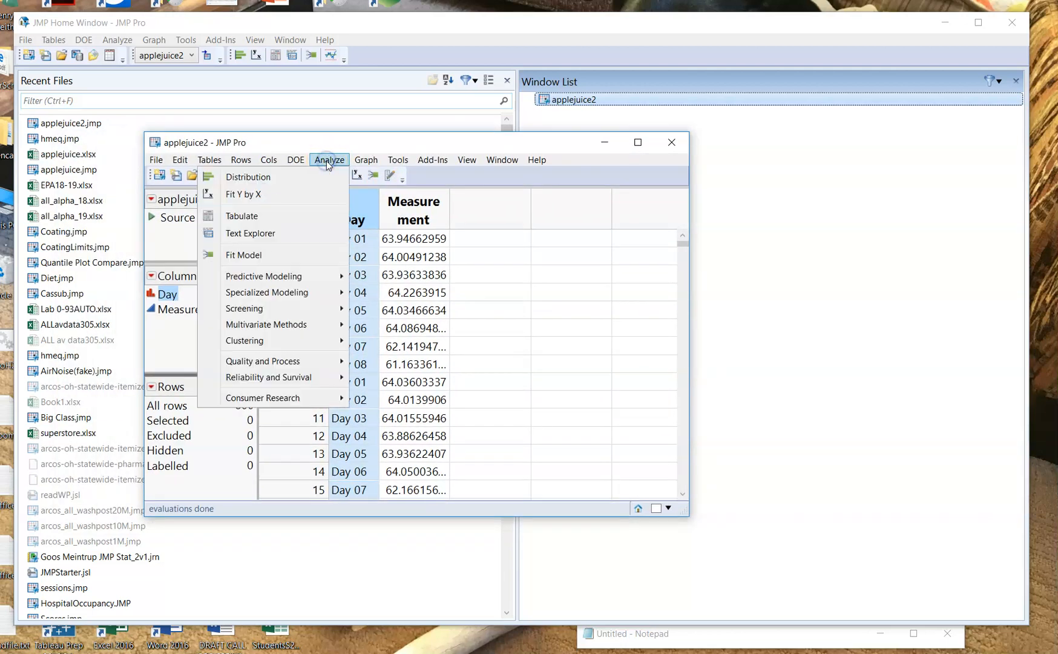
pyautogui.click(289, 176)
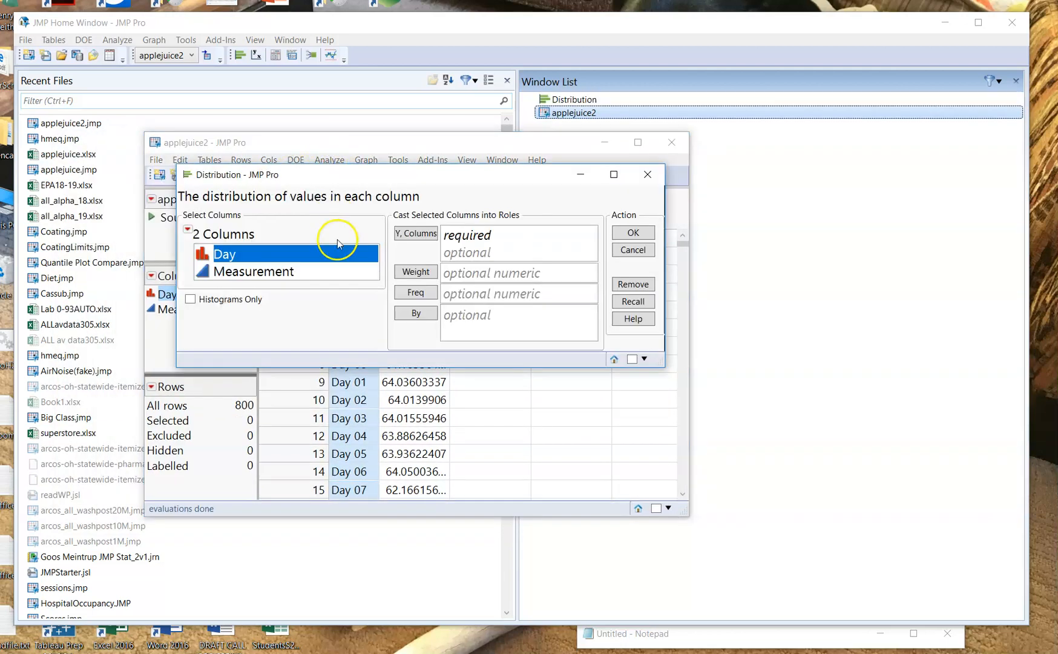
pyautogui.click(276, 271)
pyautogui.click(415, 233)
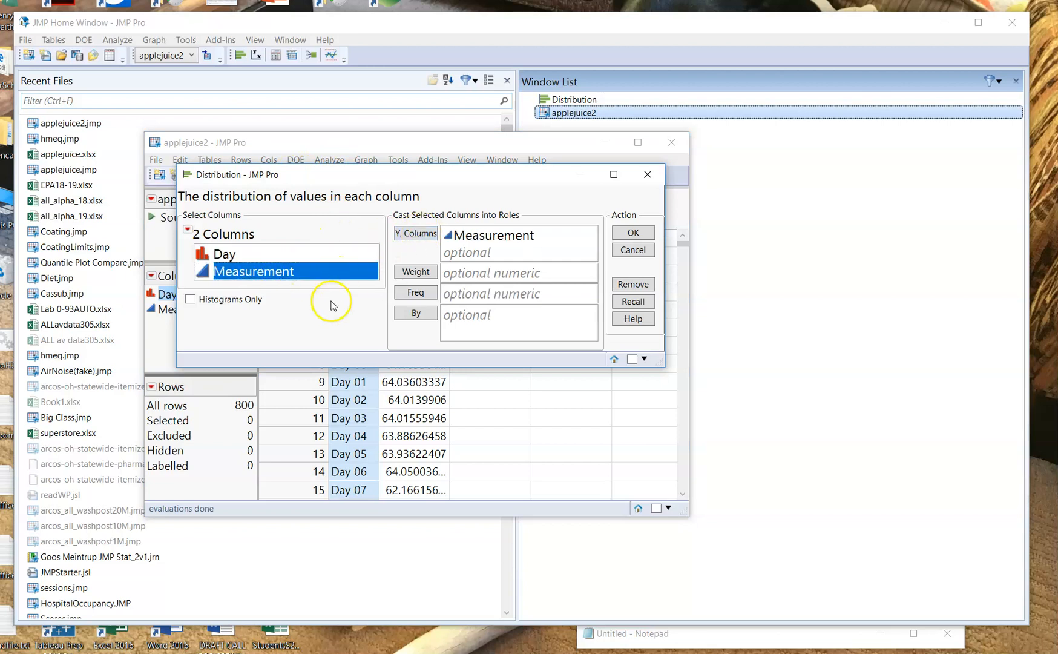
pyautogui.click(188, 230)
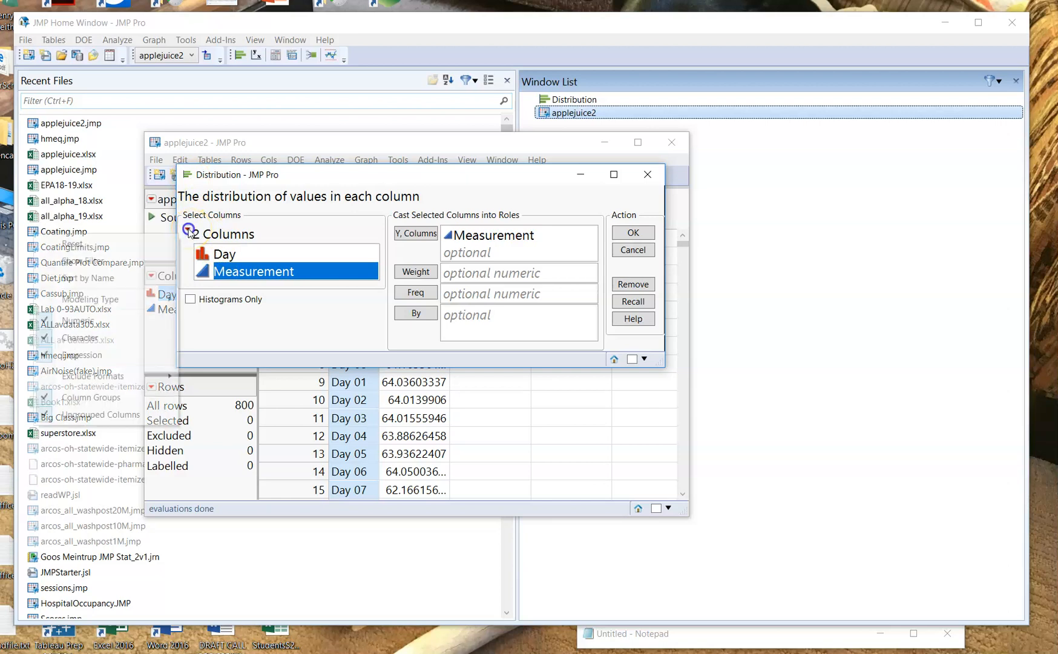
pyautogui.click(633, 233)
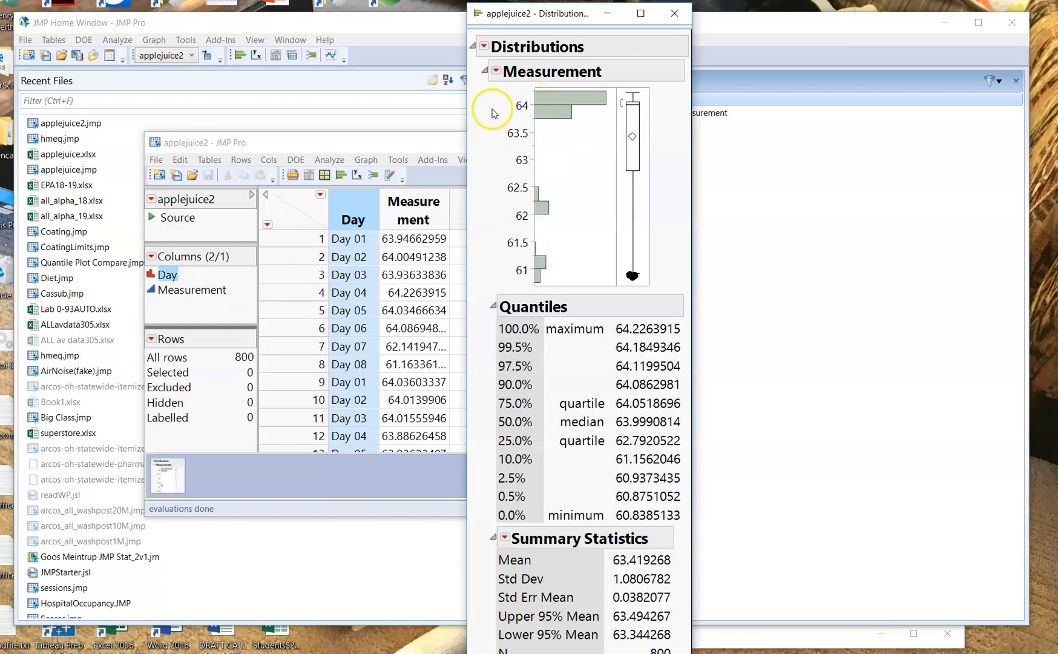
# - Add a Local Data Filter on the Day column to the Measurement distribution report
pyautogui.click(485, 45)
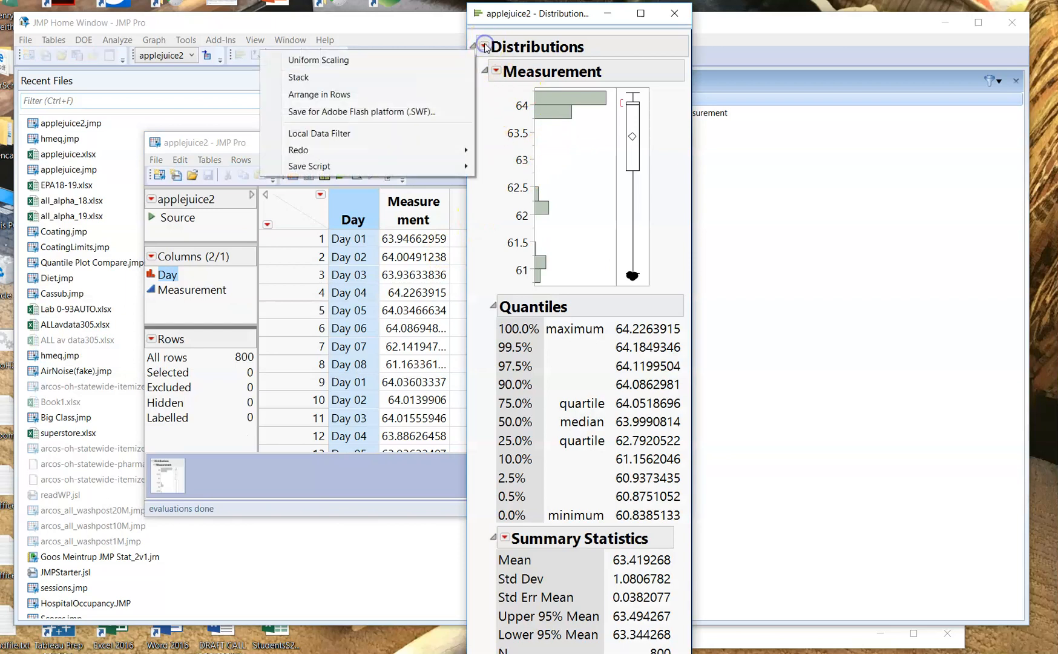
pyautogui.click(360, 133)
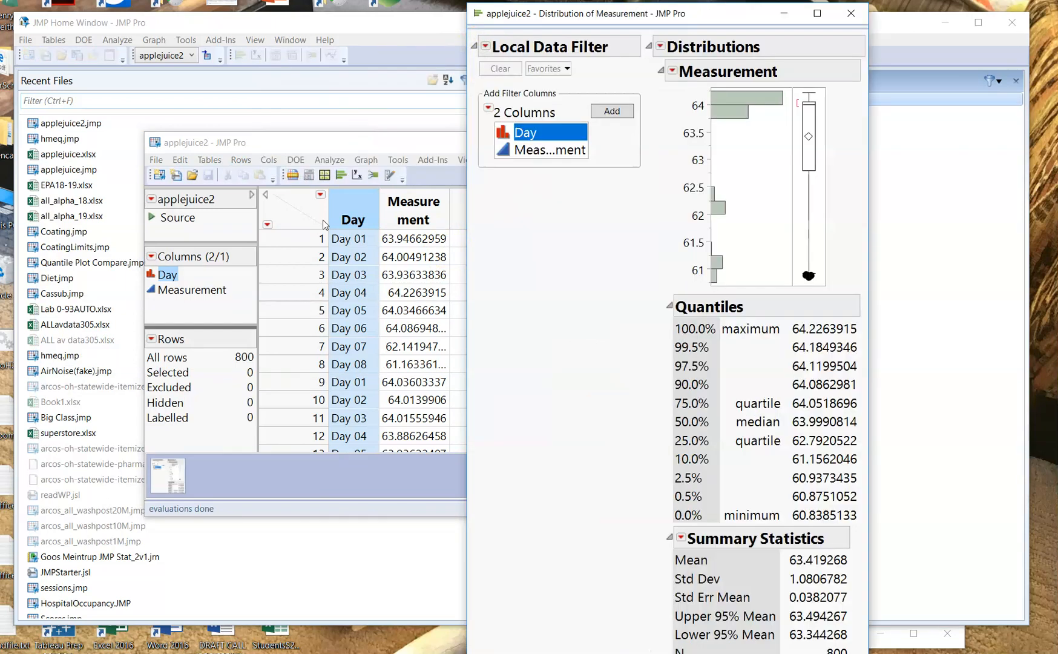
pyautogui.click(614, 112)
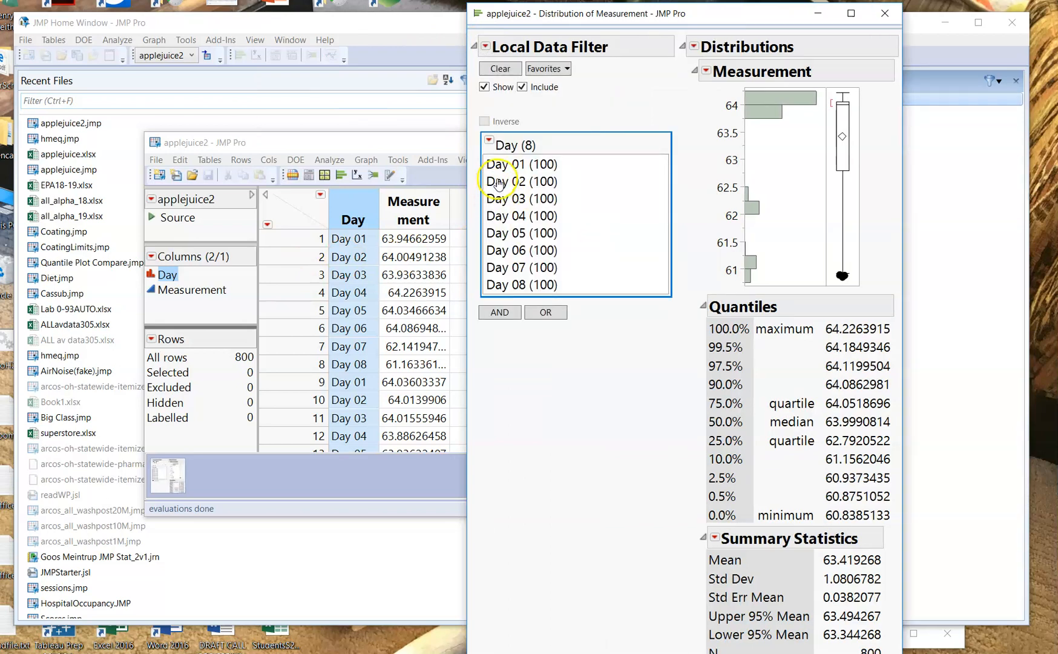
# - Switch the Day filter to the Check Box Display and extend the Distribution window to make room for the report
pyautogui.click(489, 142)
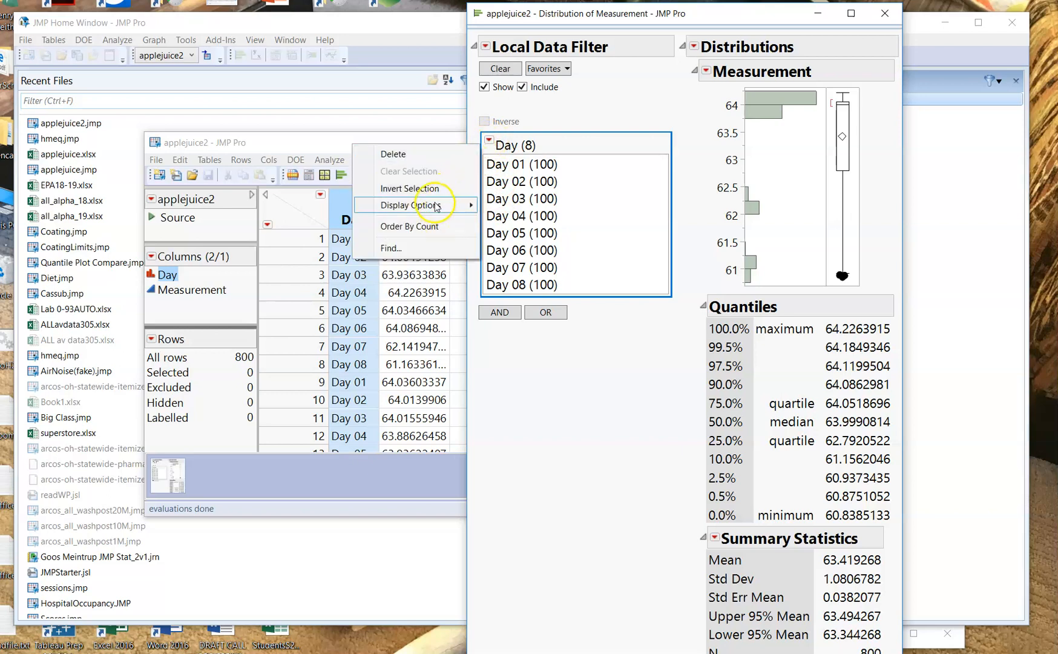
pyautogui.moveTo(436, 205)
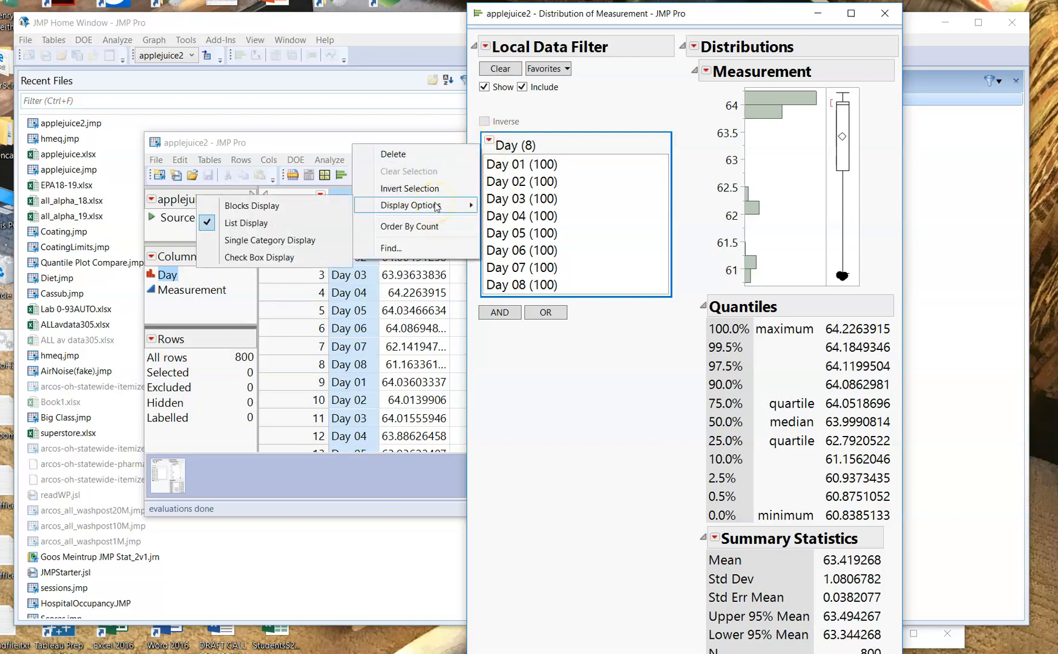
pyautogui.click(298, 255)
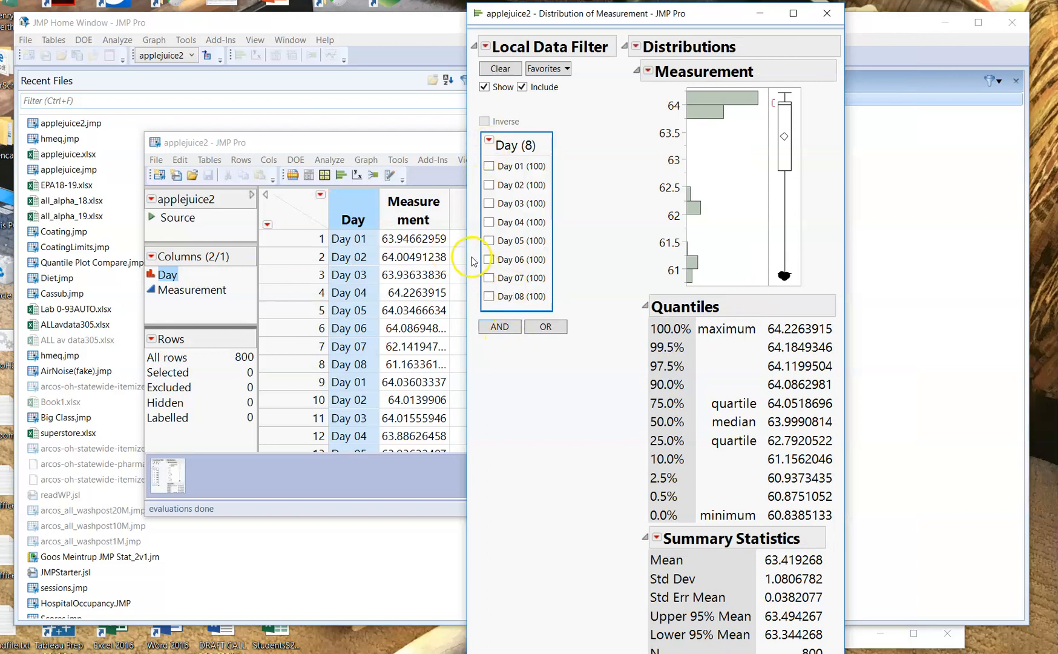
pyautogui.moveTo(472, 259); pyautogui.dragTo(6, 258)
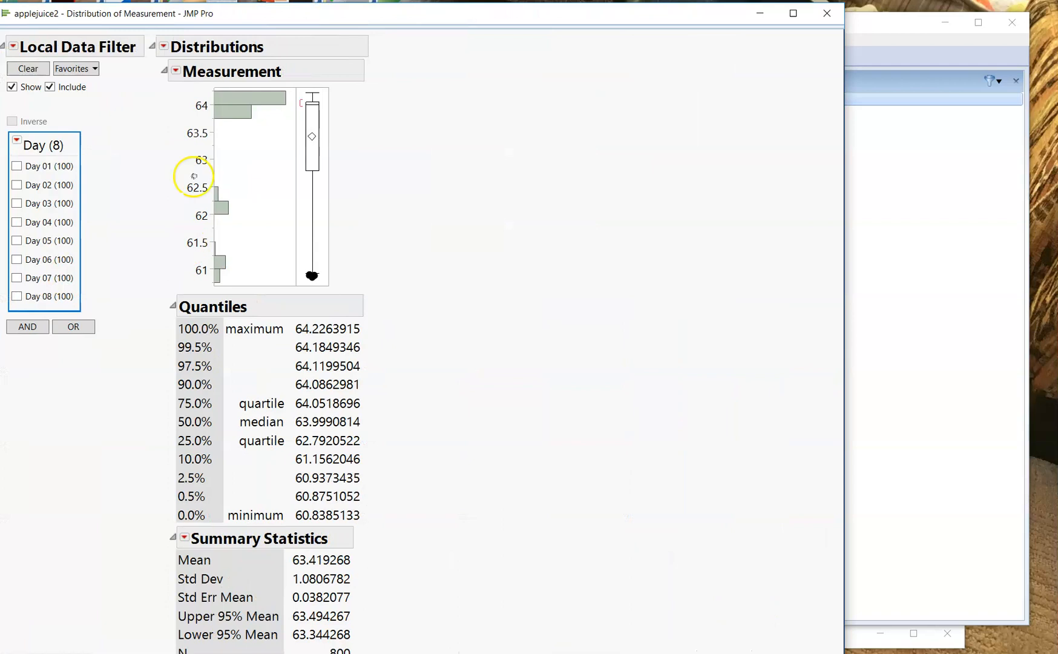
# - Stack the Distribution report so the histogram lies horizontally, and collapse the Quantiles and Summary Statistics sections
pyautogui.click(161, 44)
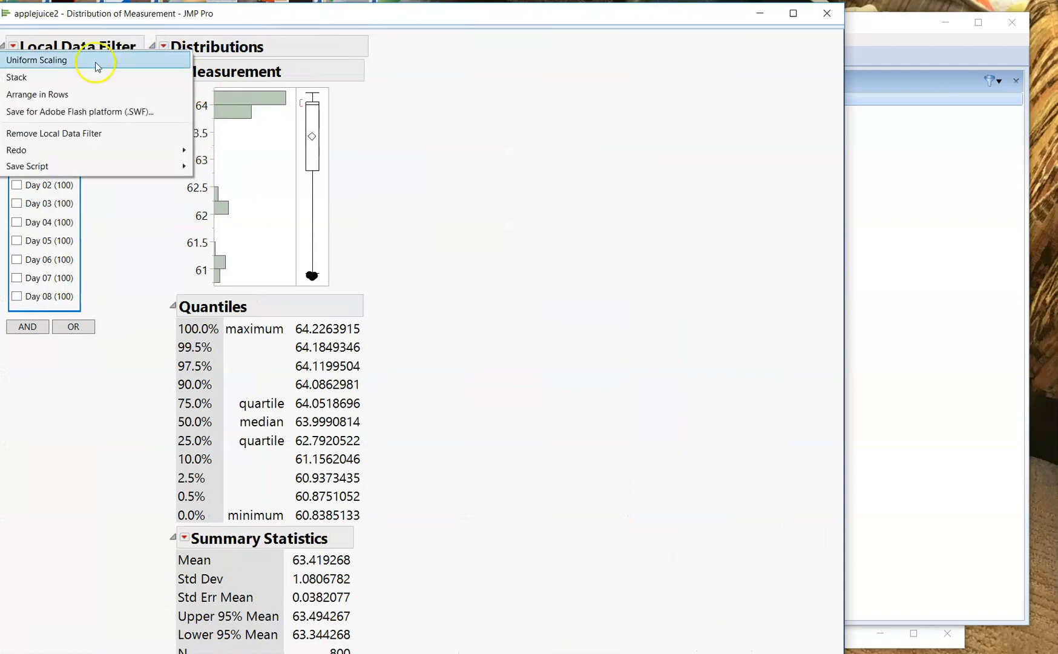
pyautogui.click(96, 77)
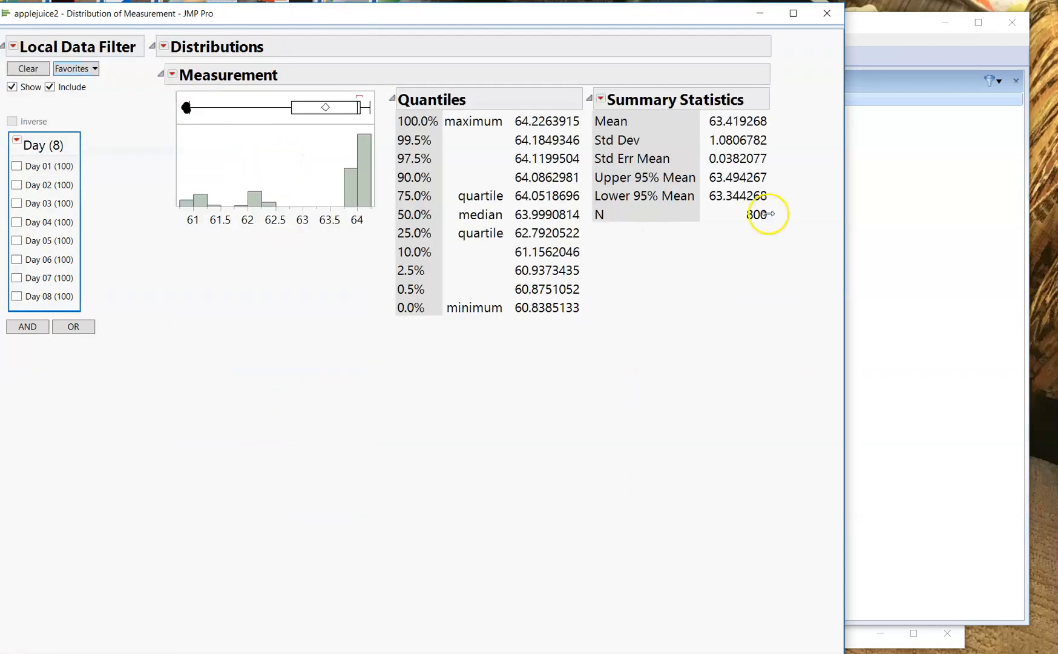
pyautogui.click(394, 99)
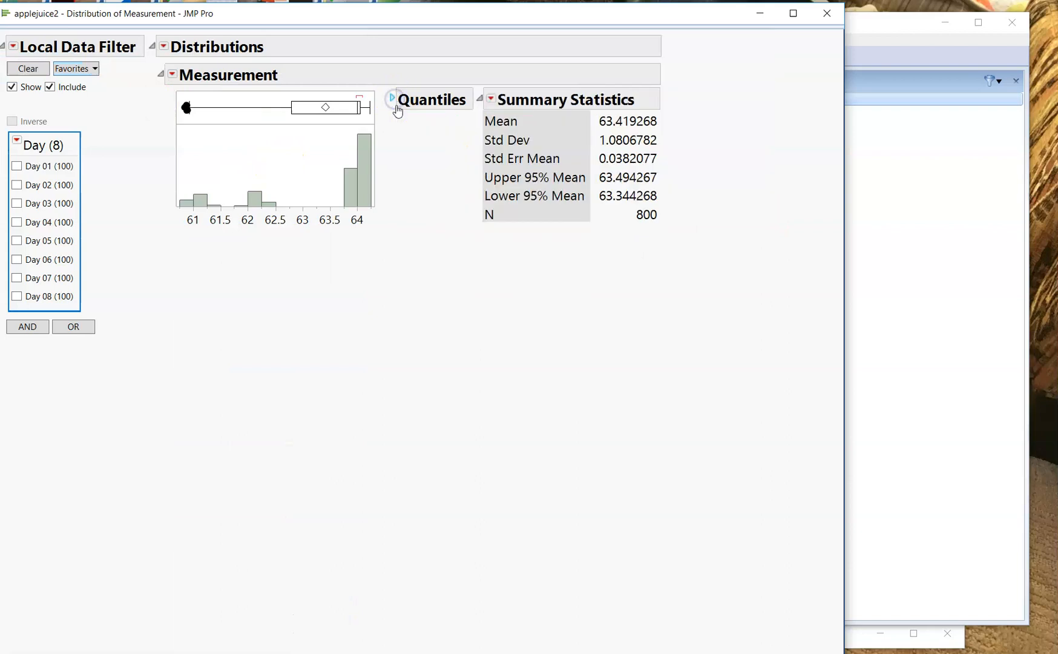
pyautogui.click(480, 99)
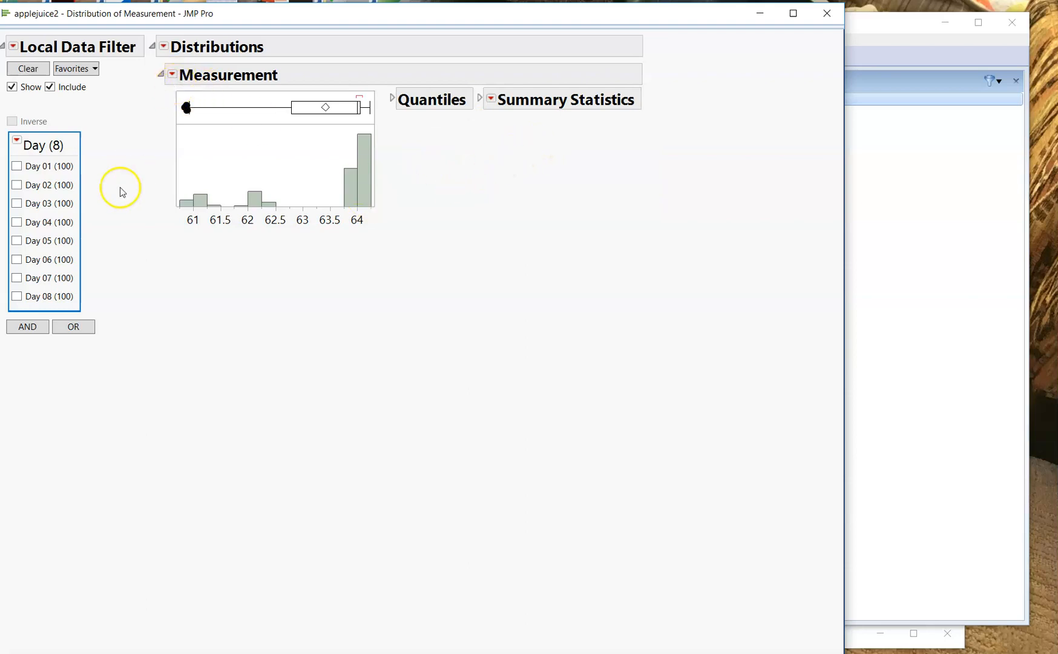
# - Filter the report to Day 01 and run an equivalence test on Measurement with target 64 and a practical difference of .05
pyautogui.click(15, 166)
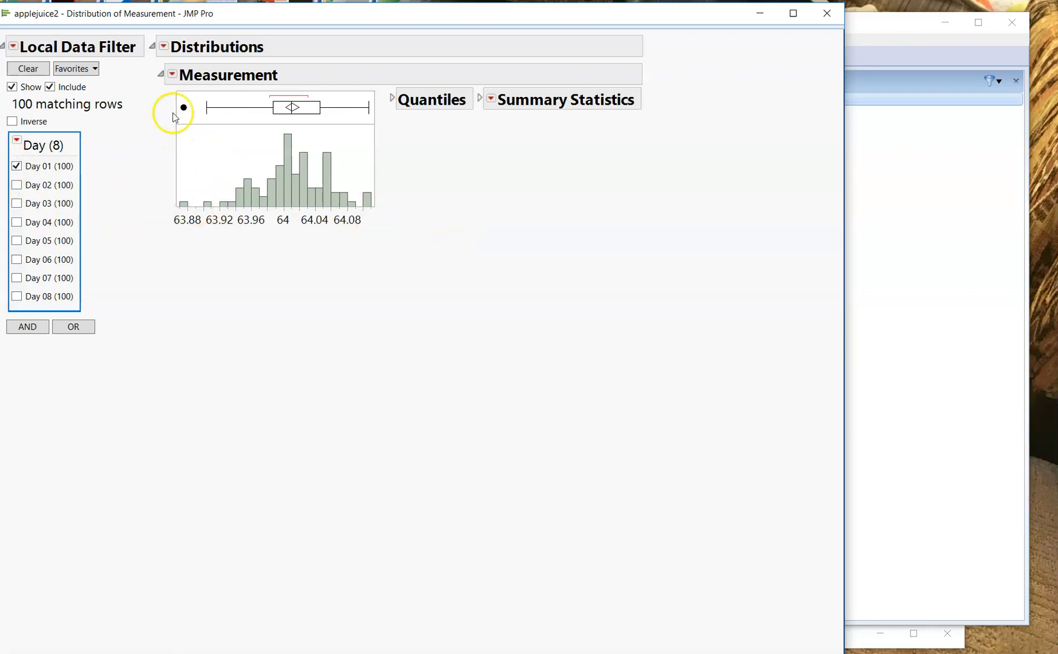
pyautogui.click(173, 75)
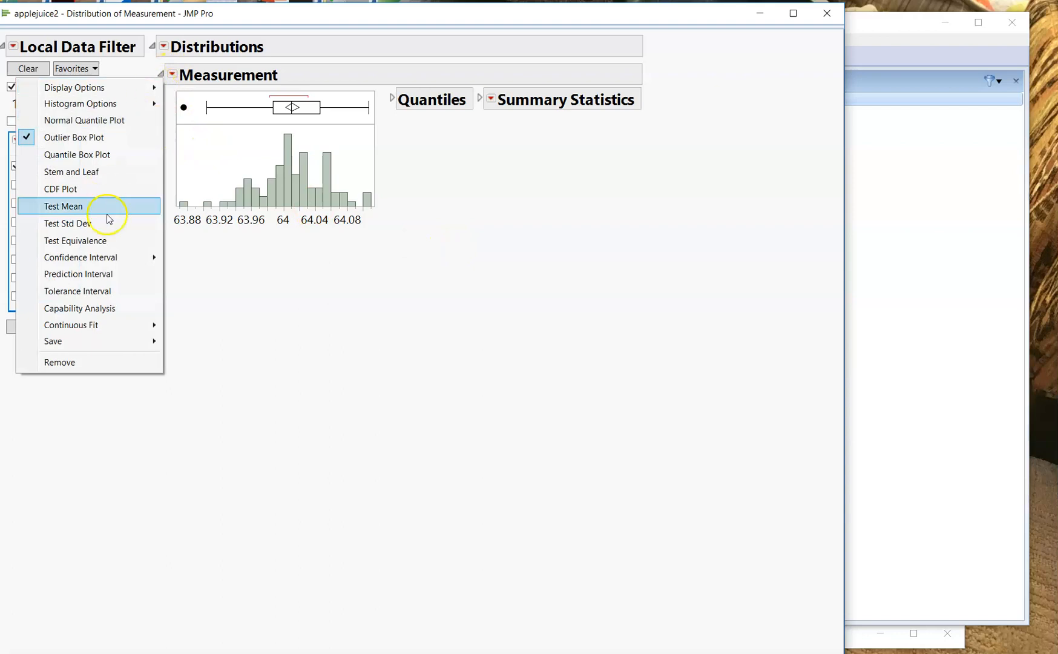
pyautogui.click(98, 240)
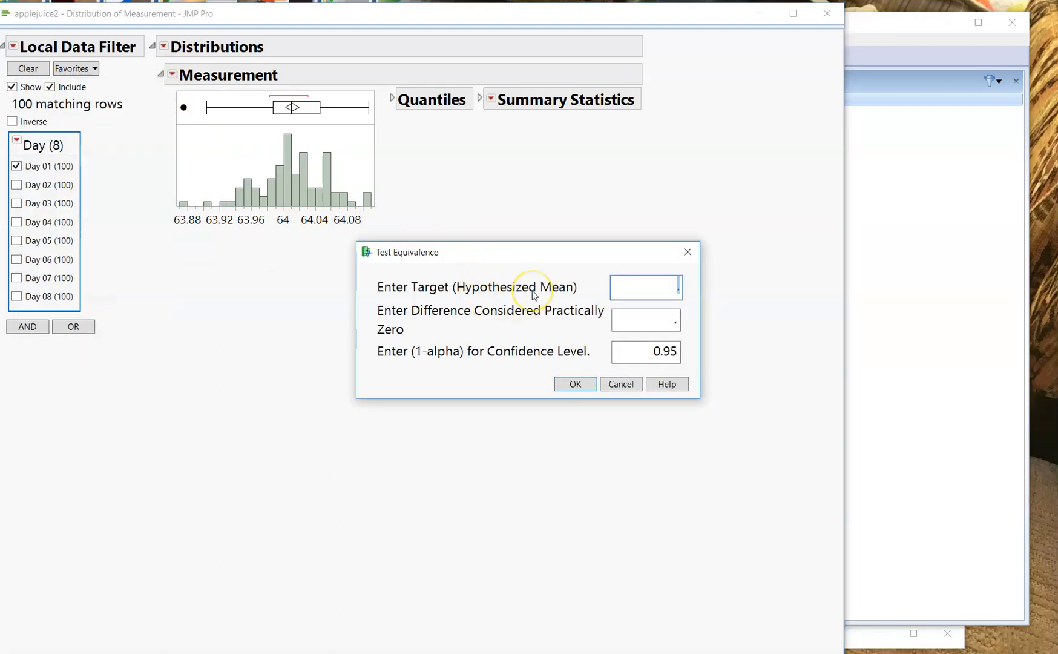
pyautogui.click(651, 321)
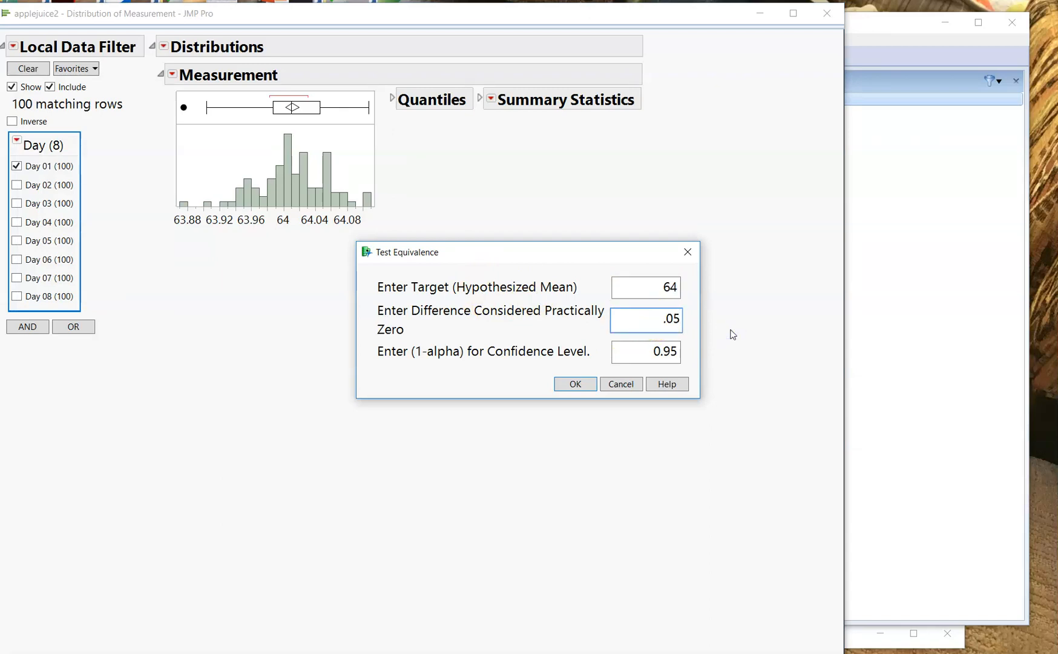
pyautogui.click(575, 384)
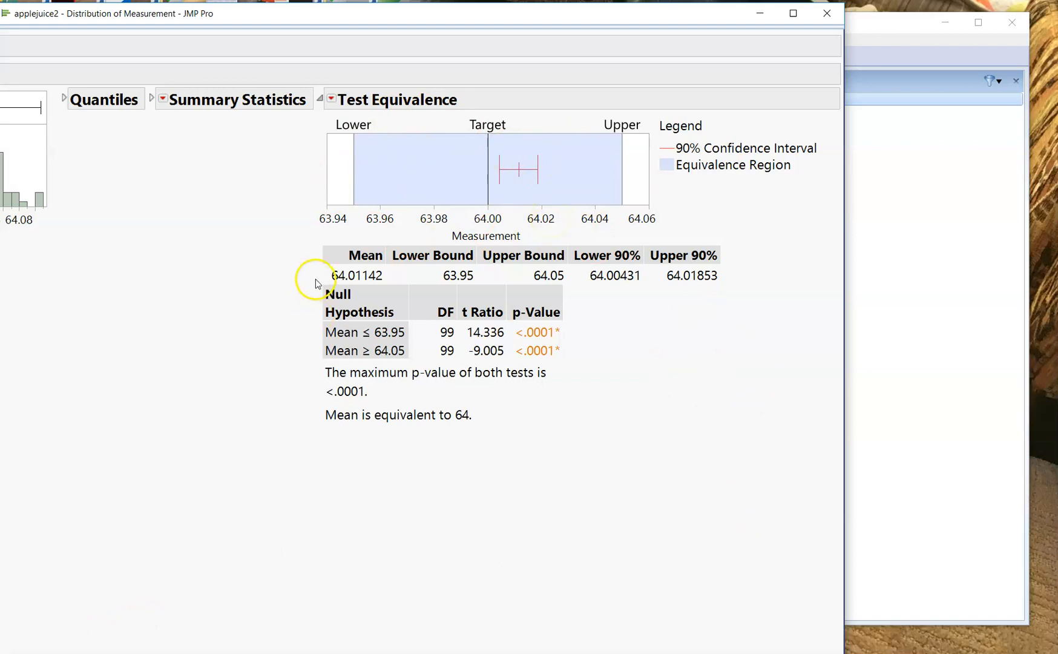
# - Examine the two null hypotheses and their p-values in the Test Equivalence report, marking both temporarily
pyautogui.moveTo(308, 282)
pyautogui.mouseDown()
pyautogui.moveTo(302, 330)
pyautogui.moveTo(362, 372)
pyautogui.moveTo(416, 357)
pyautogui.moveTo(411, 295)
pyautogui.moveTo(353, 271)
pyautogui.moveTo(313, 288)
pyautogui.mouseUp()
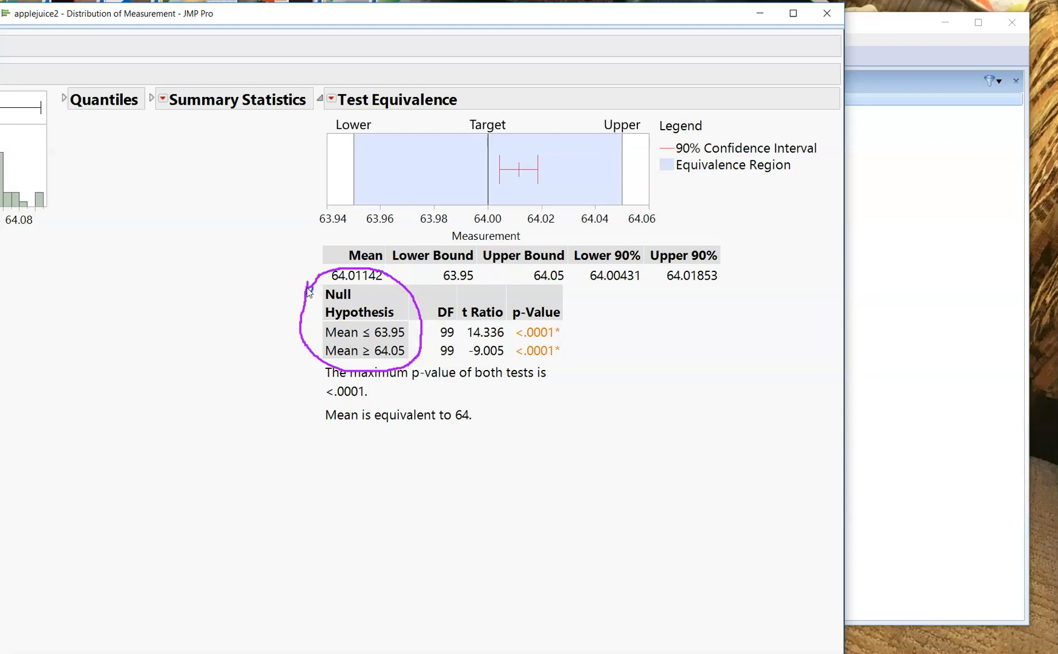
pyautogui.moveTo(592, 367)
pyautogui.mouseDown()
pyautogui.moveTo(566, 307)
pyautogui.moveTo(508, 287)
pyautogui.moveTo(509, 362)
pyautogui.moveTo(596, 373)
pyautogui.mouseUp()
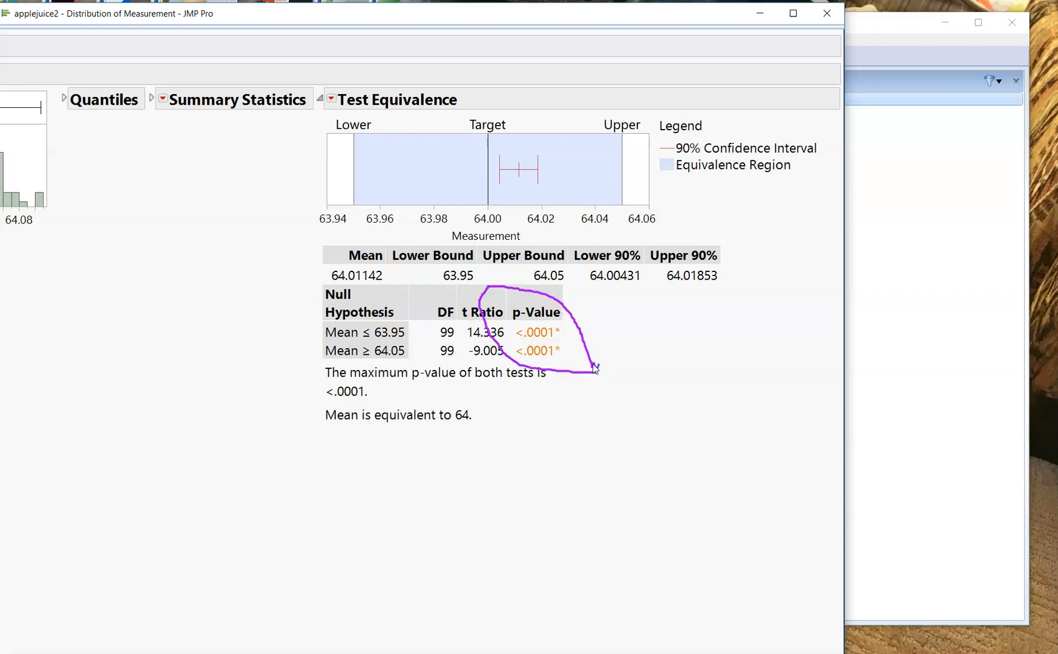
pyautogui.press('Escape')
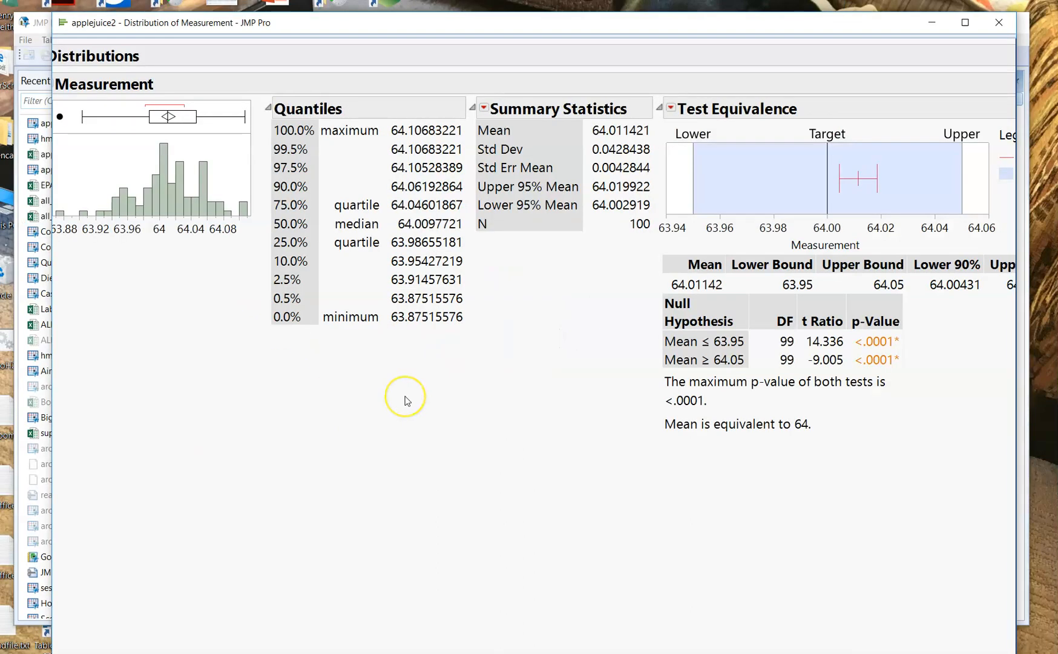
# - Collapse the Quantiles and Summary Statistics sections again, and reposition and widen the report window
pyautogui.moveTo(155, 25)
pyautogui.mouseDown()
pyautogui.moveTo(188, 30)
pyautogui.moveTo(173, 33)
pyautogui.mouseUp()
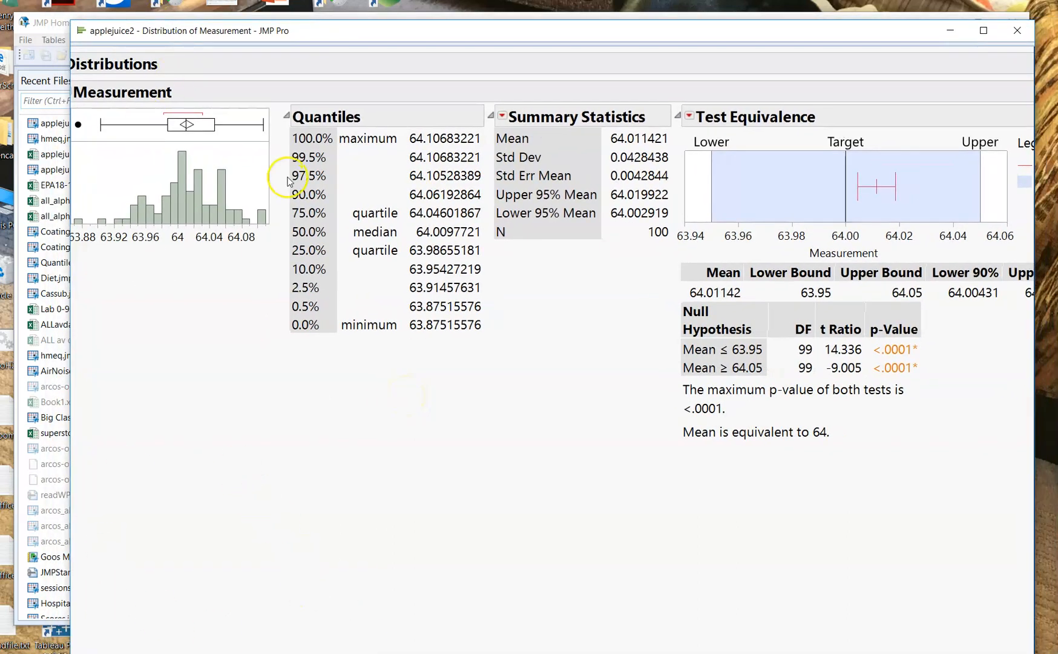
pyautogui.click(287, 117)
pyautogui.click(287, 117)
pyautogui.click(286, 116)
pyautogui.click(373, 115)
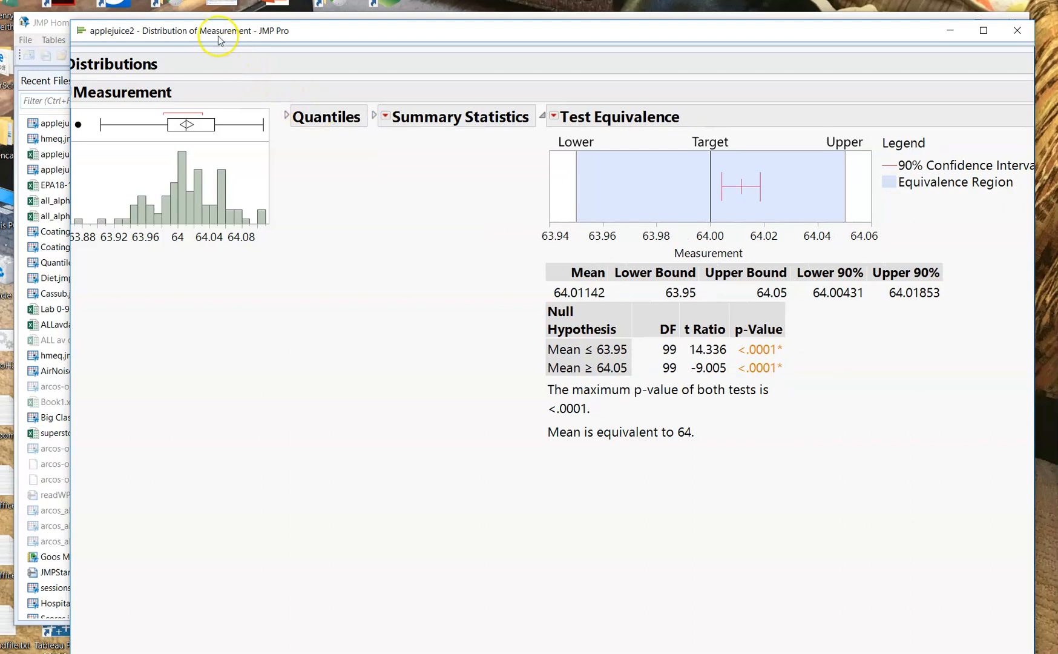
pyautogui.moveTo(212, 35); pyautogui.dragTo(256, 40)
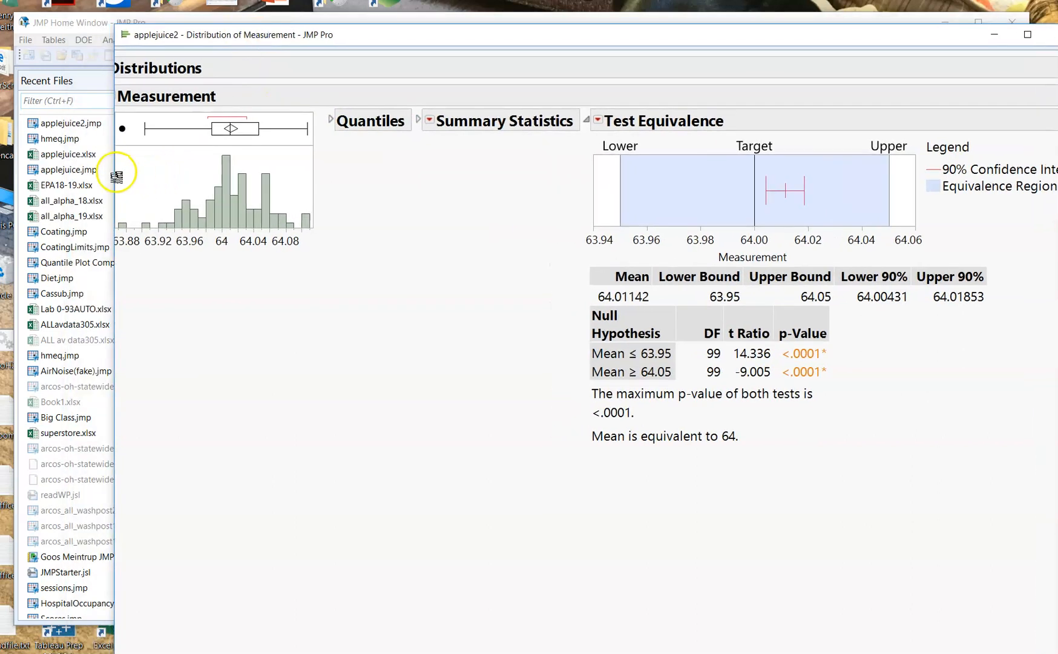
pyautogui.moveTo(121, 176); pyautogui.dragTo(25, 164)
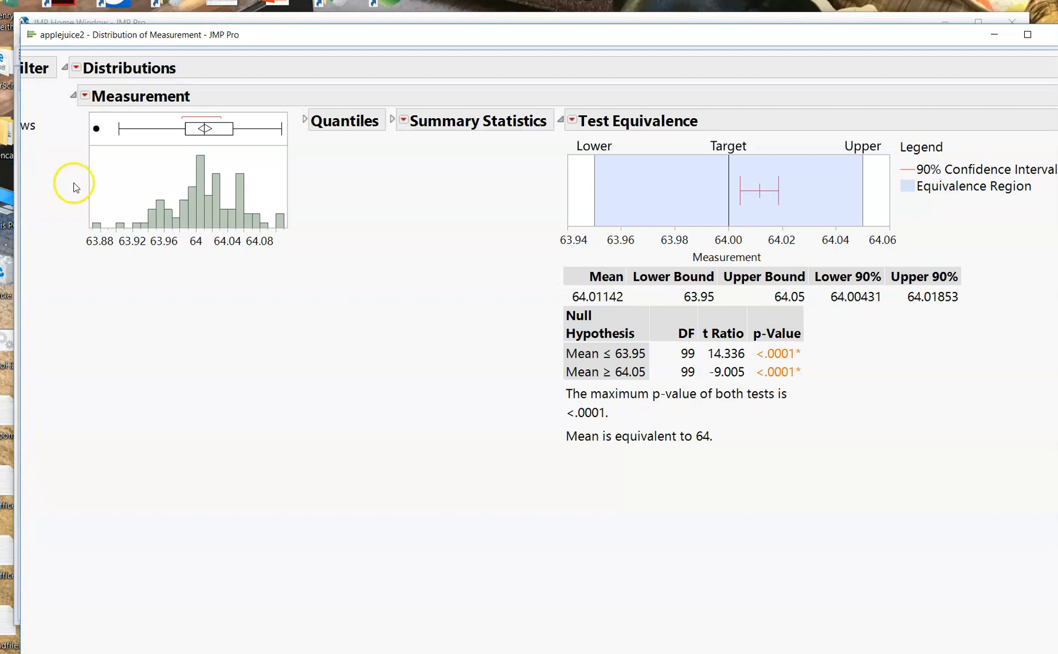
# - Turn off the Quantiles and Summary Statistics displays for the Measurement distribution
pyautogui.click(85, 95)
pyautogui.moveTo(77, 112)
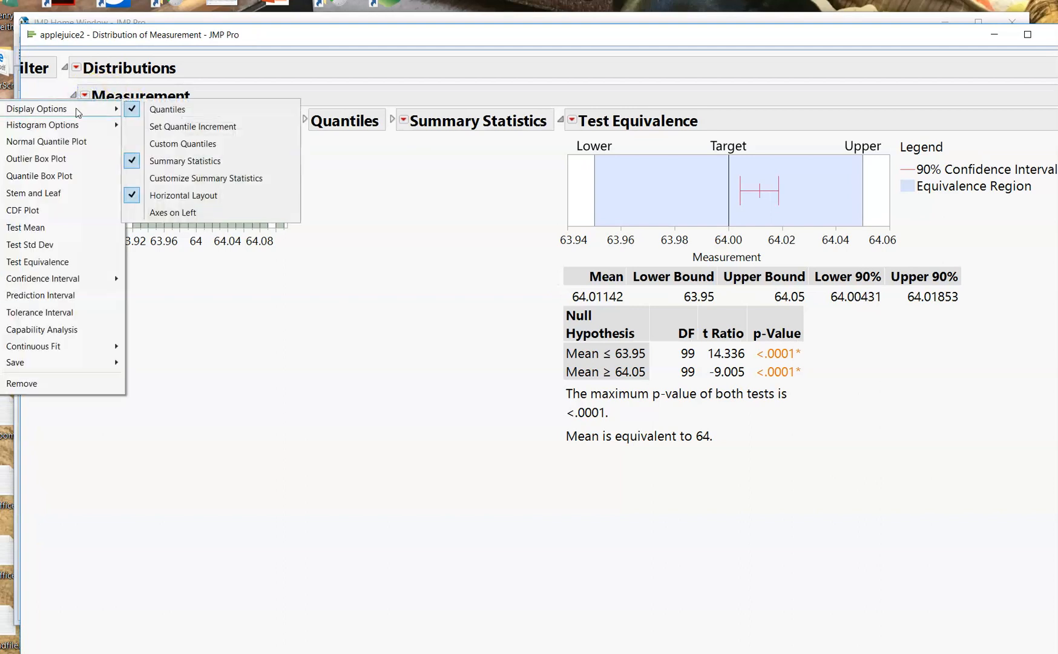
pyautogui.click(148, 109)
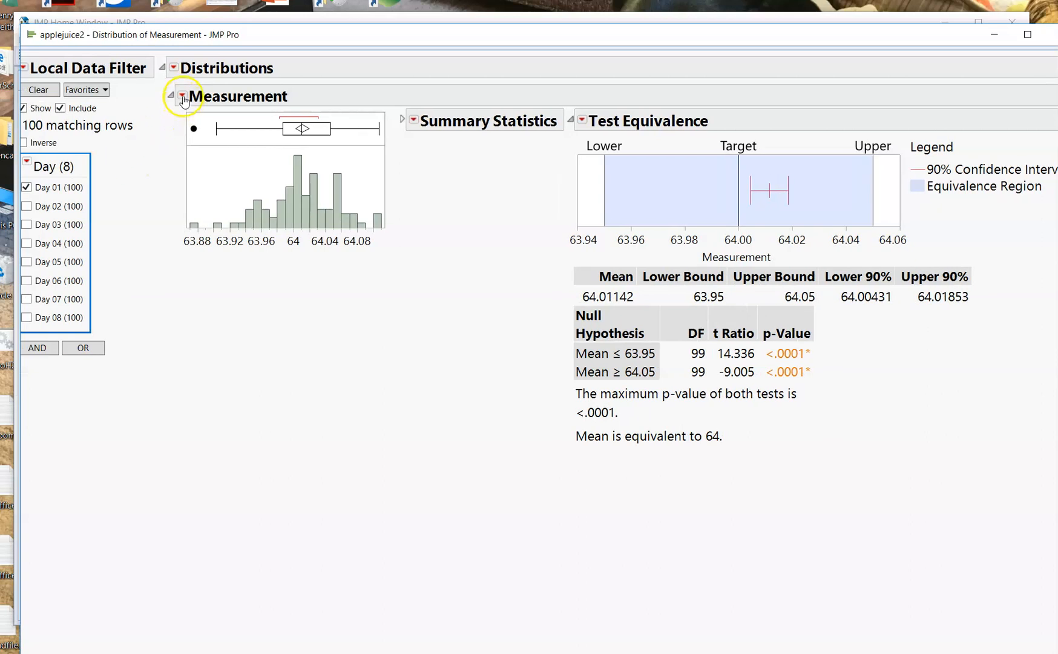
pyautogui.click(182, 98)
pyautogui.moveTo(150, 114)
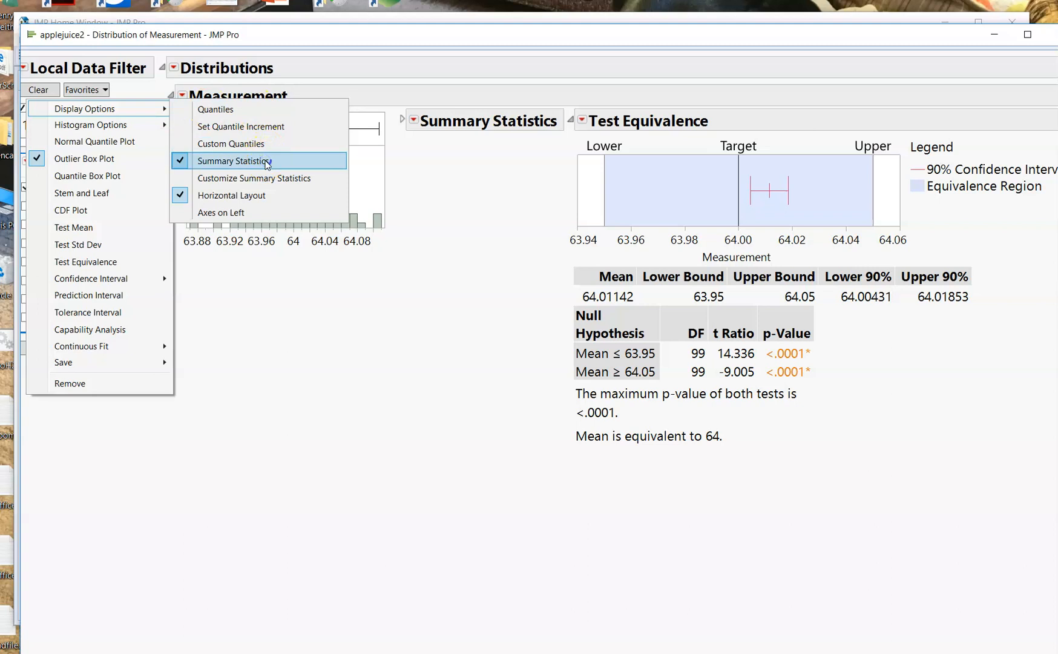
pyautogui.click(266, 163)
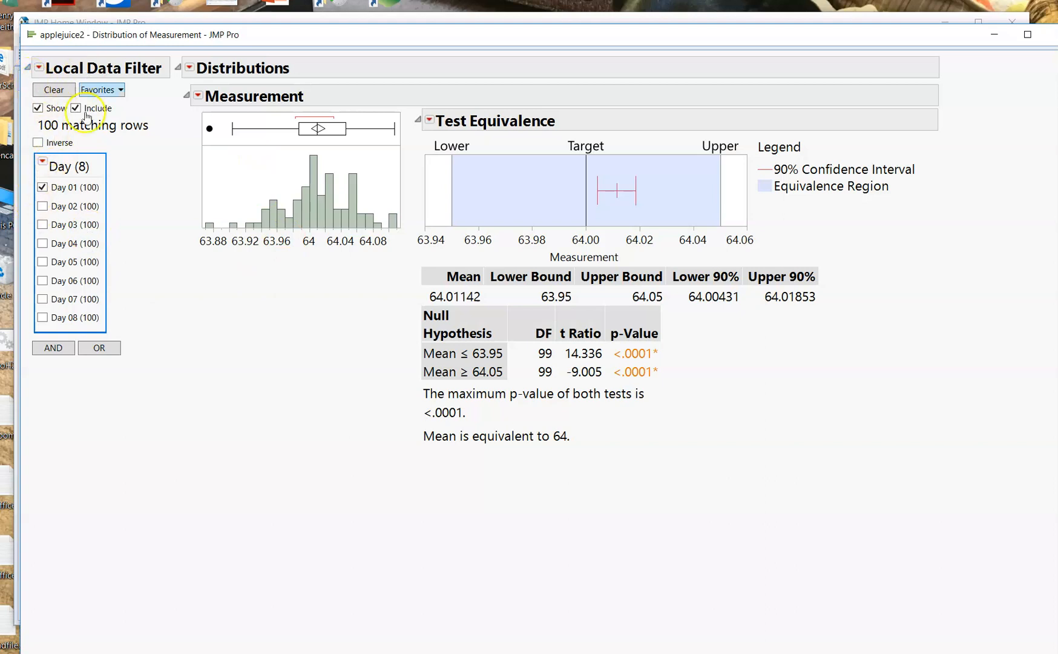
# - Change the Day filter from Day 01 to Day 02 only to update the equivalence test
pyautogui.click(41, 207)
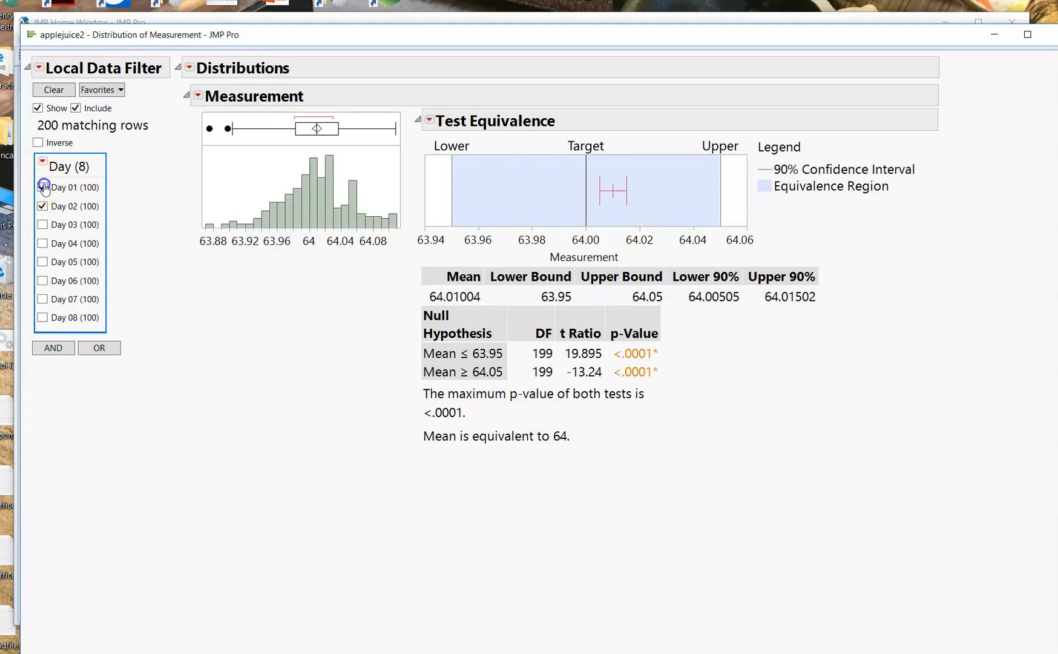
pyautogui.click(43, 189)
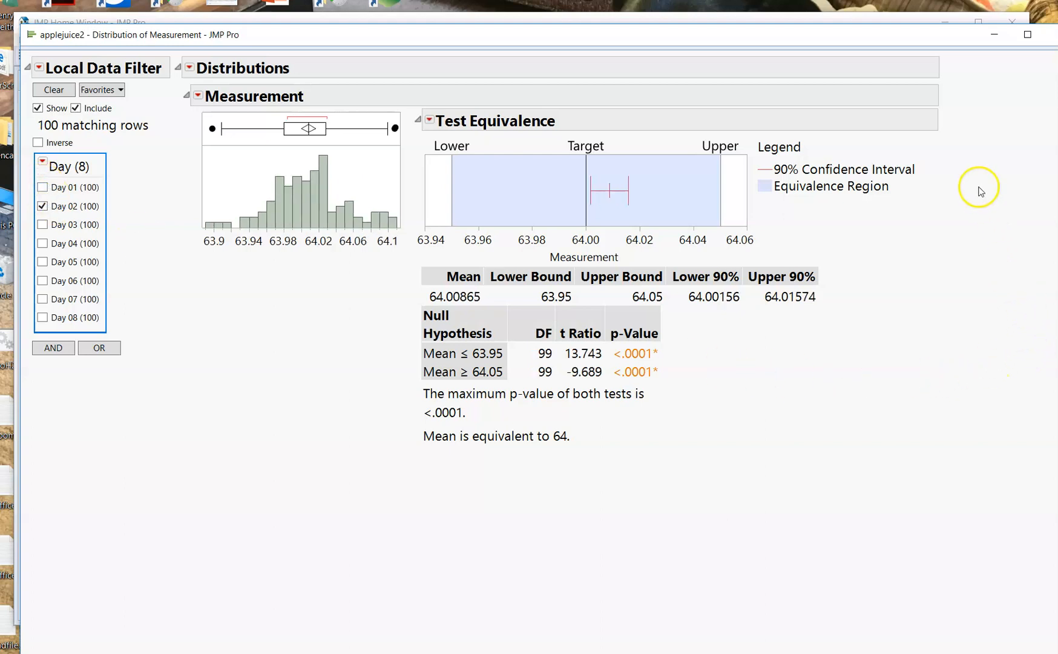